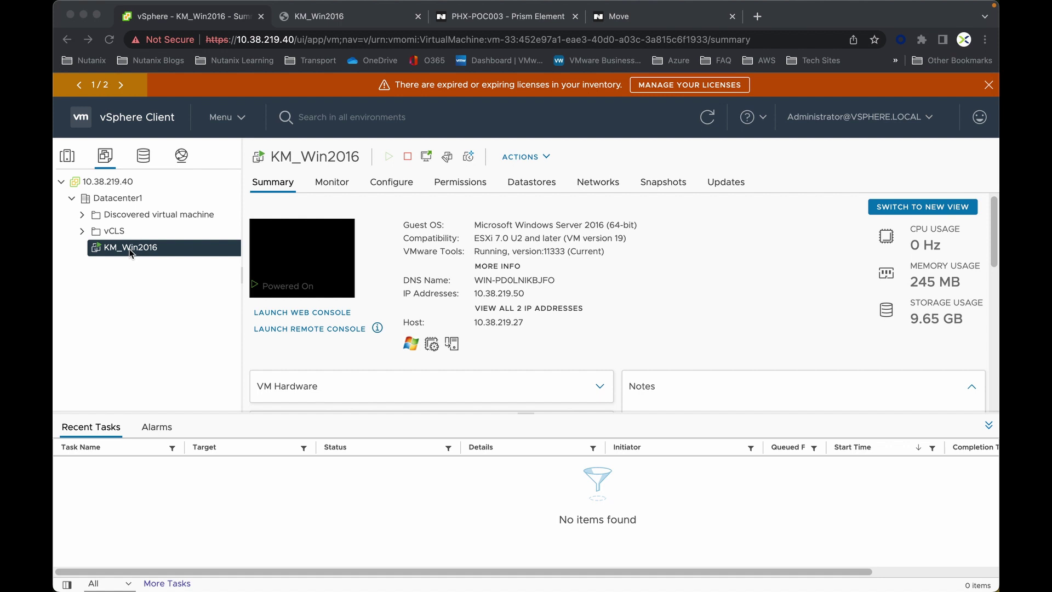
# - Open File Explorer in the KM_Win2016 web console, then return to its vSphere summary
pyautogui.click(324, 21)
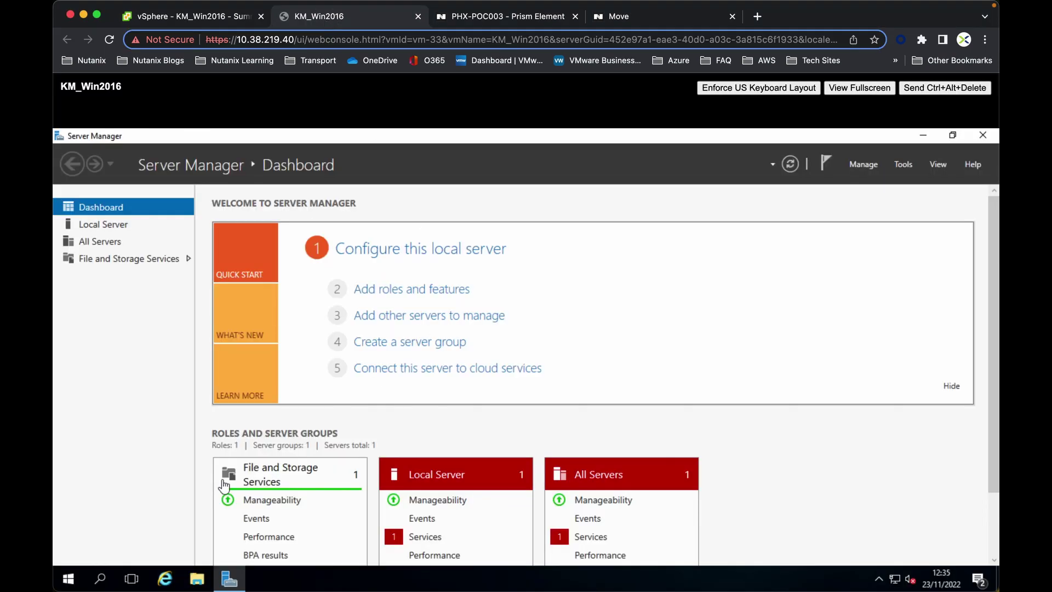
pyautogui.click(198, 579)
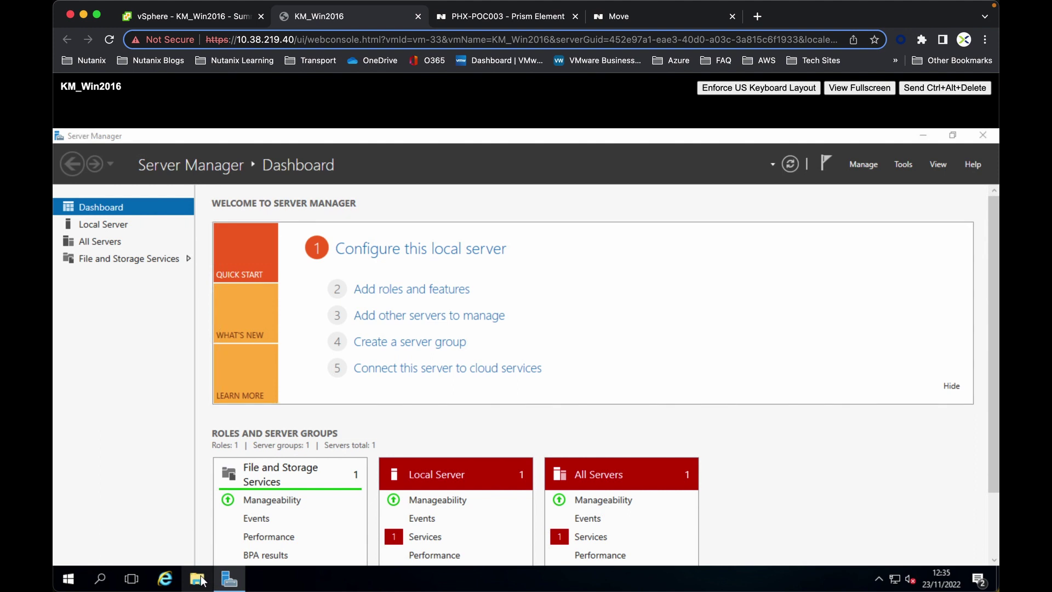
pyautogui.click(170, 16)
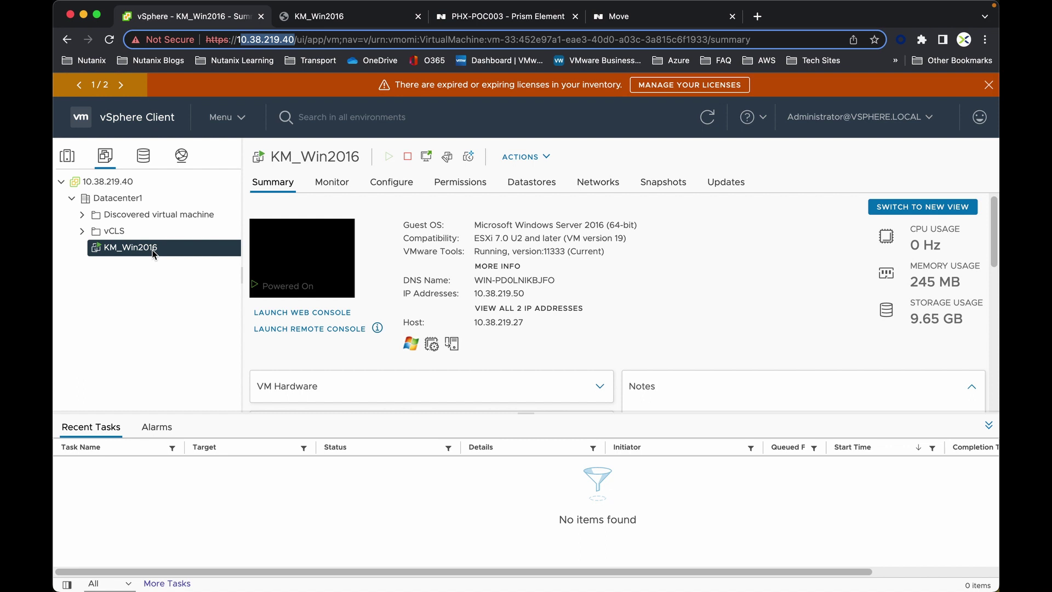
# - Show the PHX-POC003 dashboard with AHV highlighted as hypervisor, and open the Home view list
pyautogui.click(510, 18)
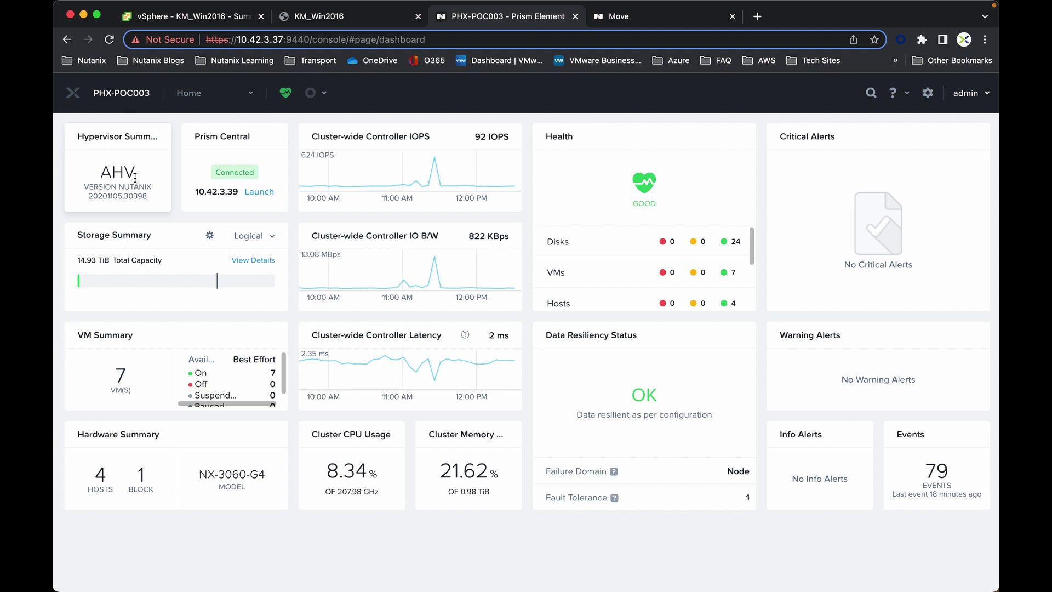
pyautogui.moveTo(101, 172); pyautogui.dragTo(146, 179)
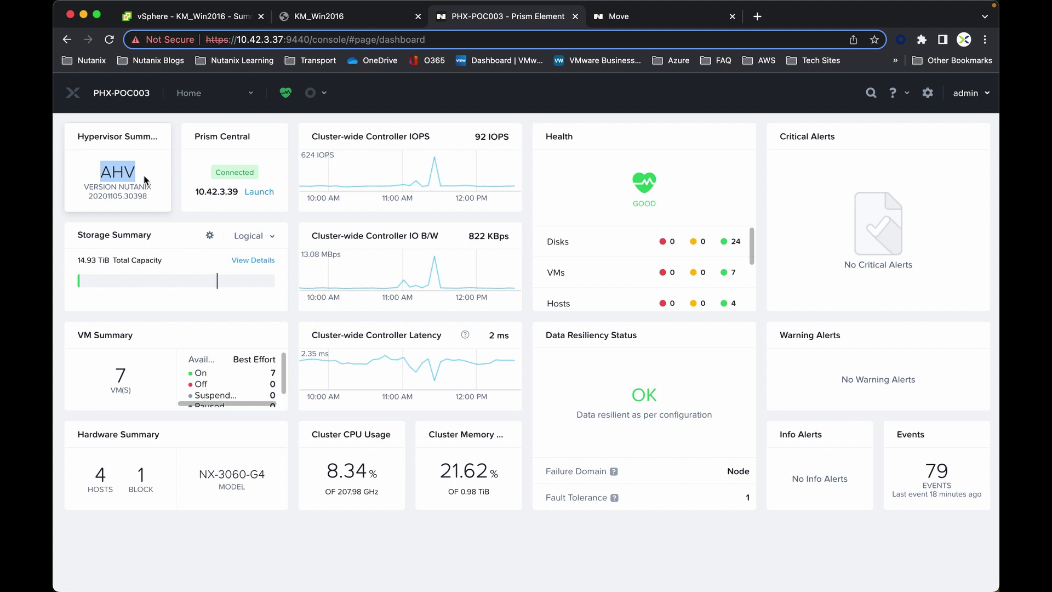
pyautogui.click(204, 98)
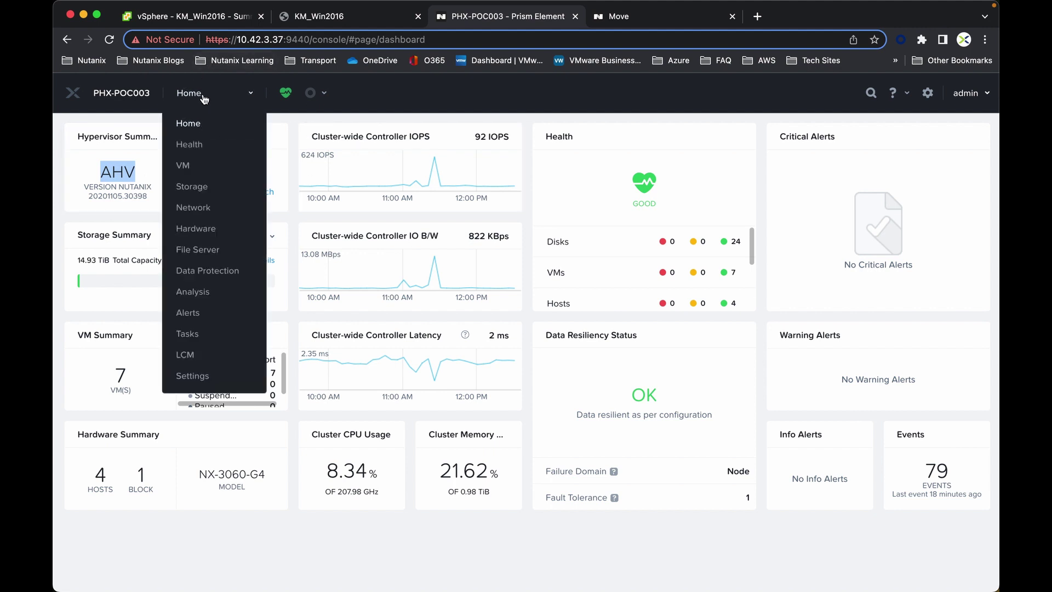
# - Open the VM table and select the Move VM's IP address 10.42.3.85
pyautogui.click(183, 164)
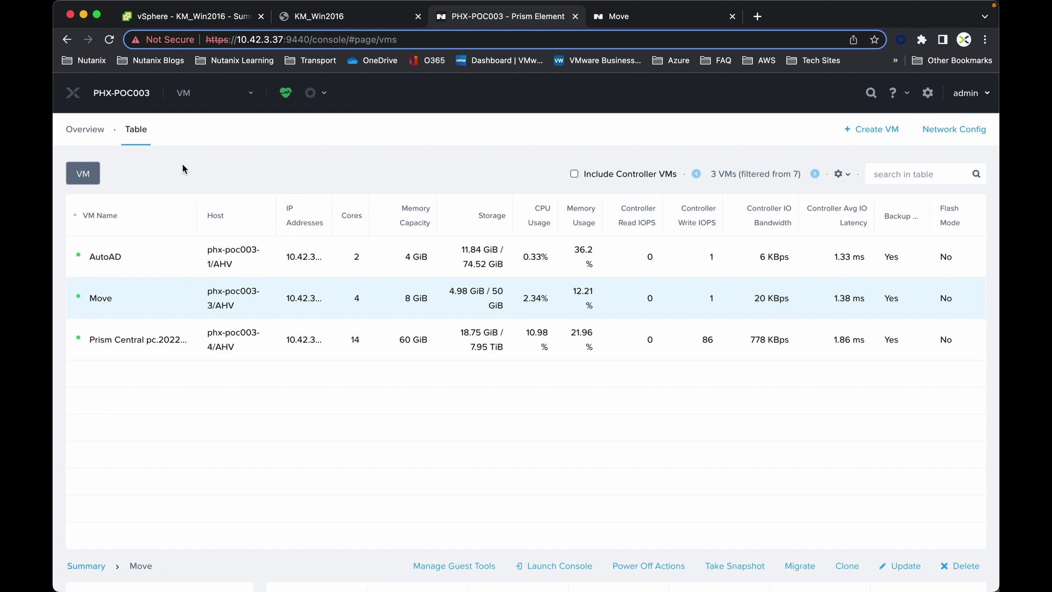
pyautogui.scroll(-2, 183, 171)
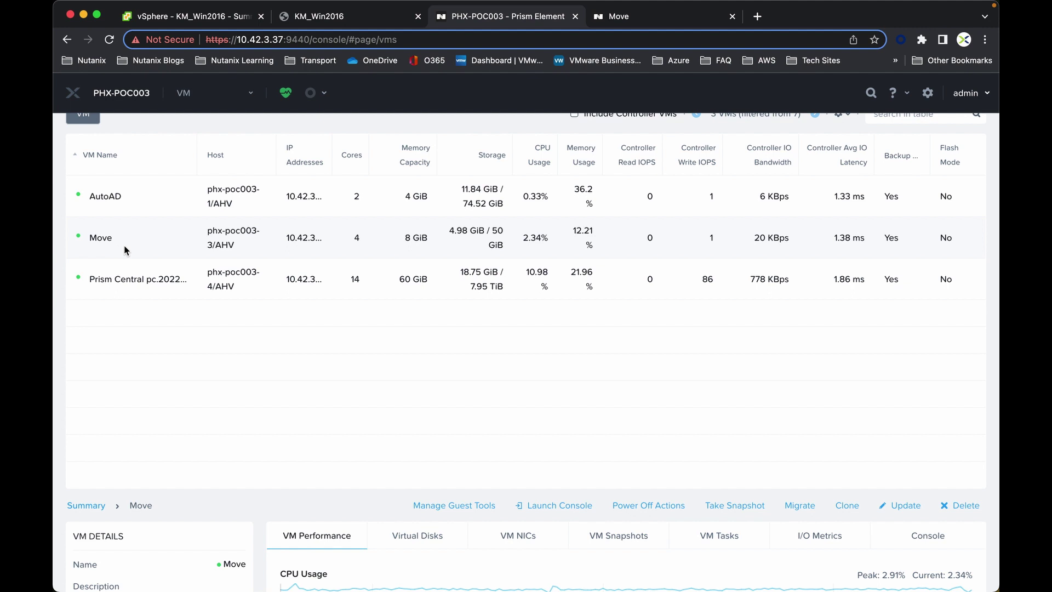
pyautogui.scroll(-5, 136, 250)
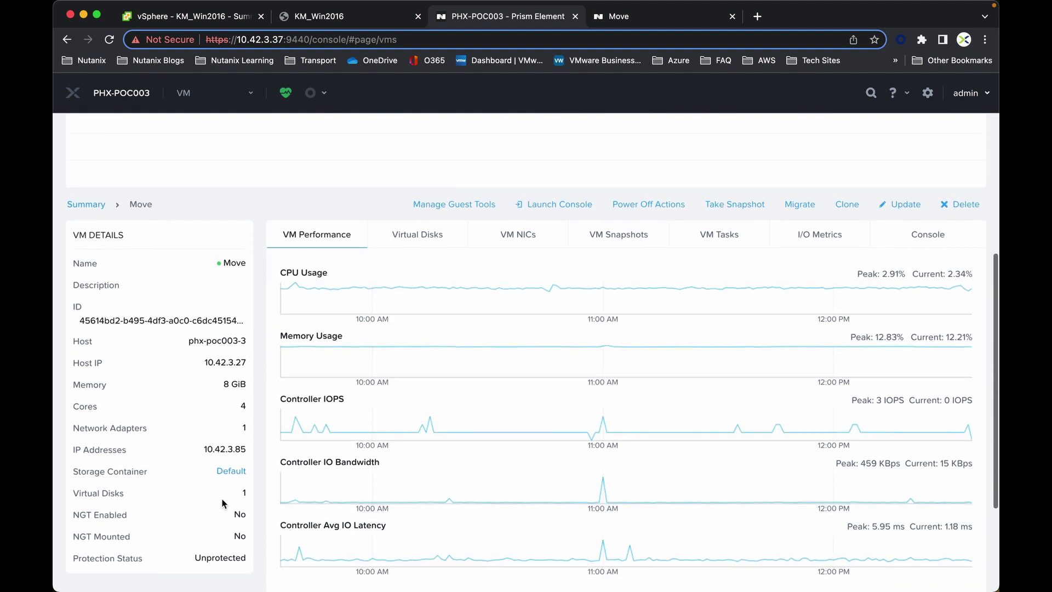
pyautogui.doubleClick(242, 448)
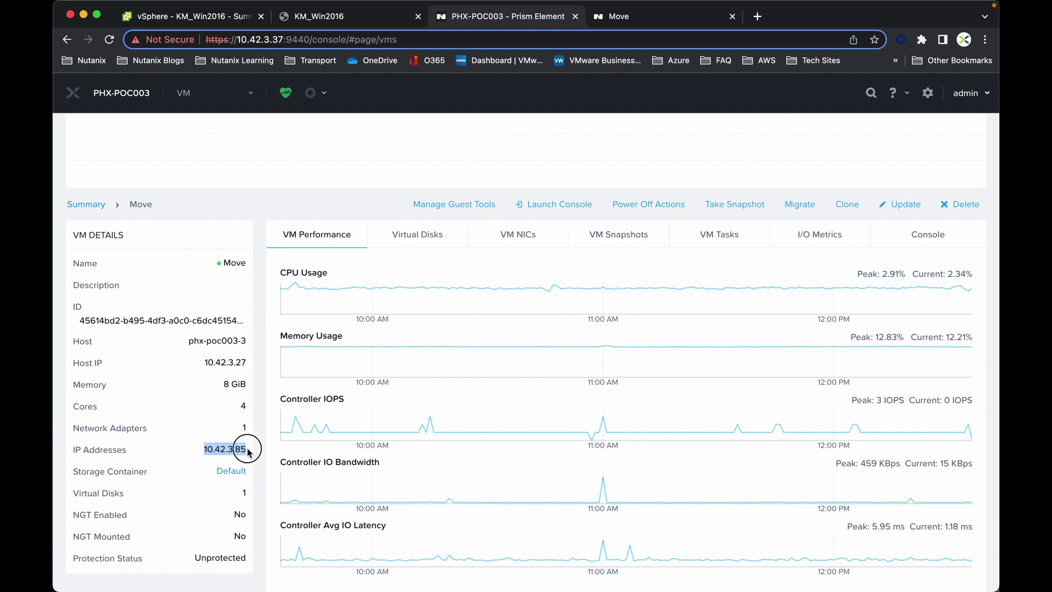
# - Start a new VMware ESXi environment named Demo_ESXi
pyautogui.click(639, 18)
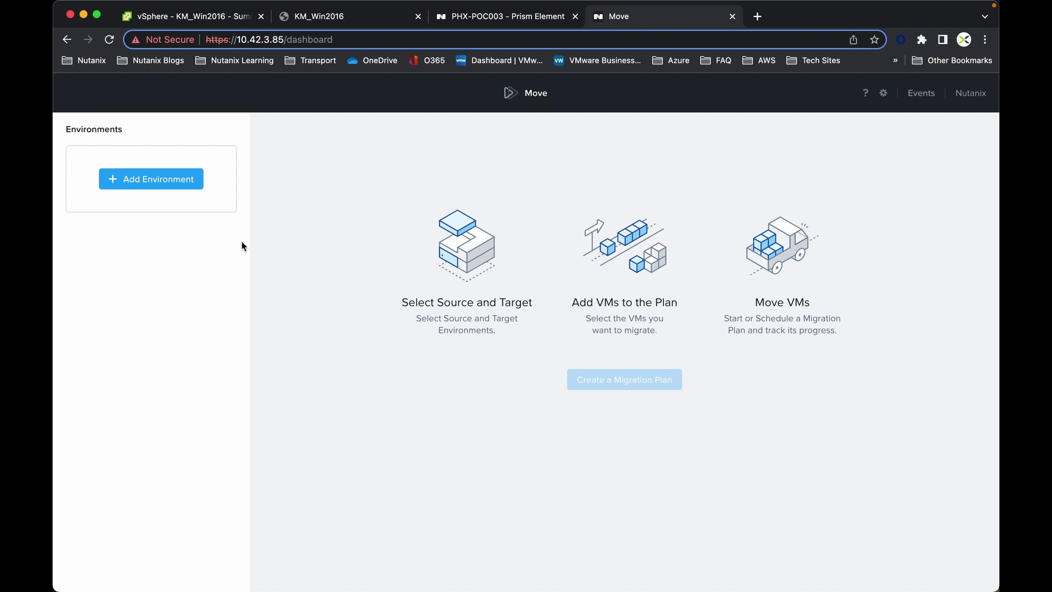
pyautogui.click(176, 179)
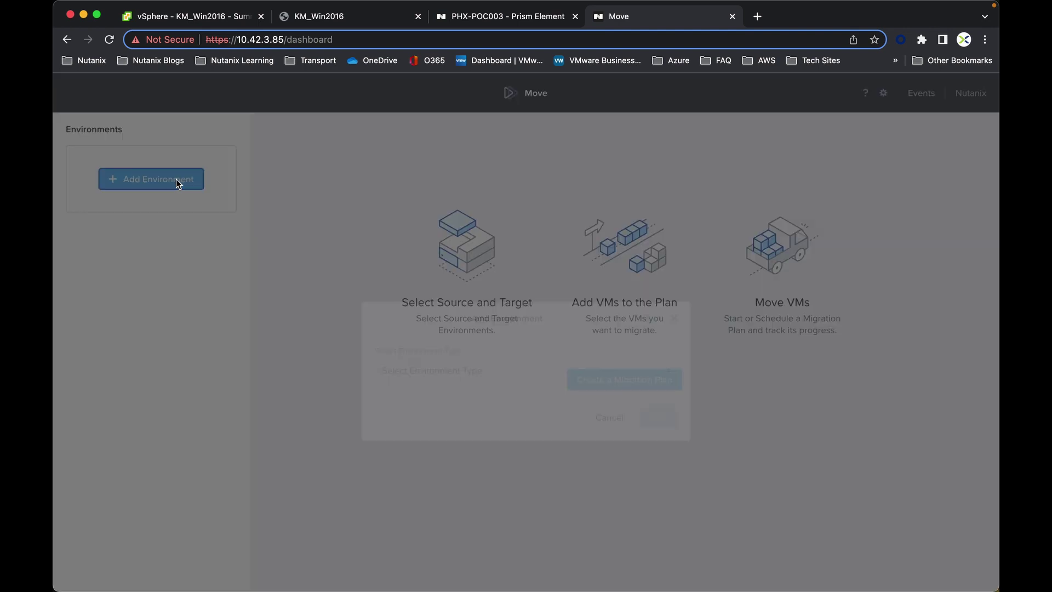
pyautogui.click(465, 335)
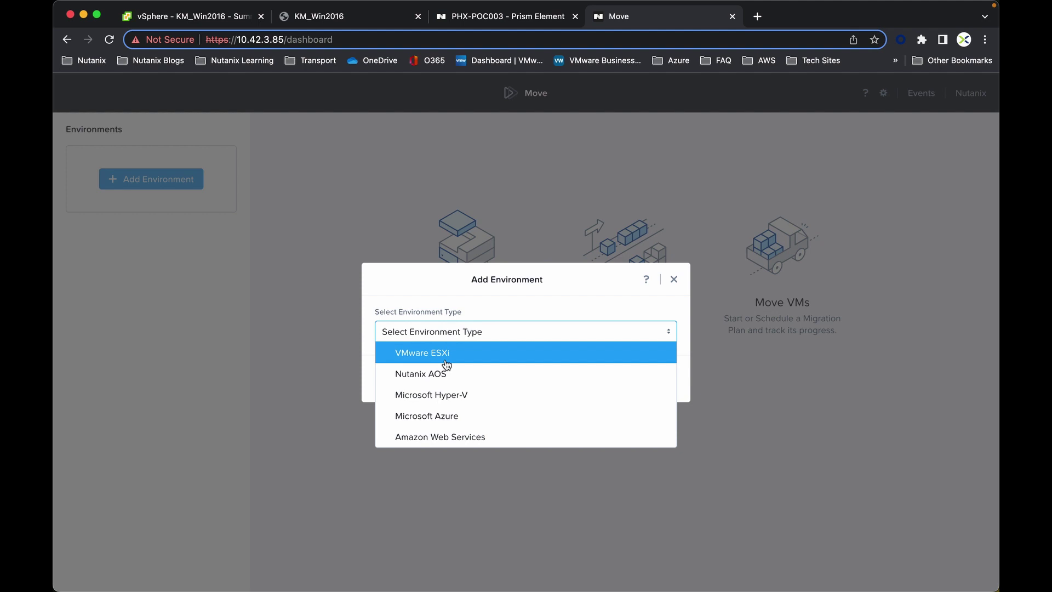
pyautogui.click(447, 357)
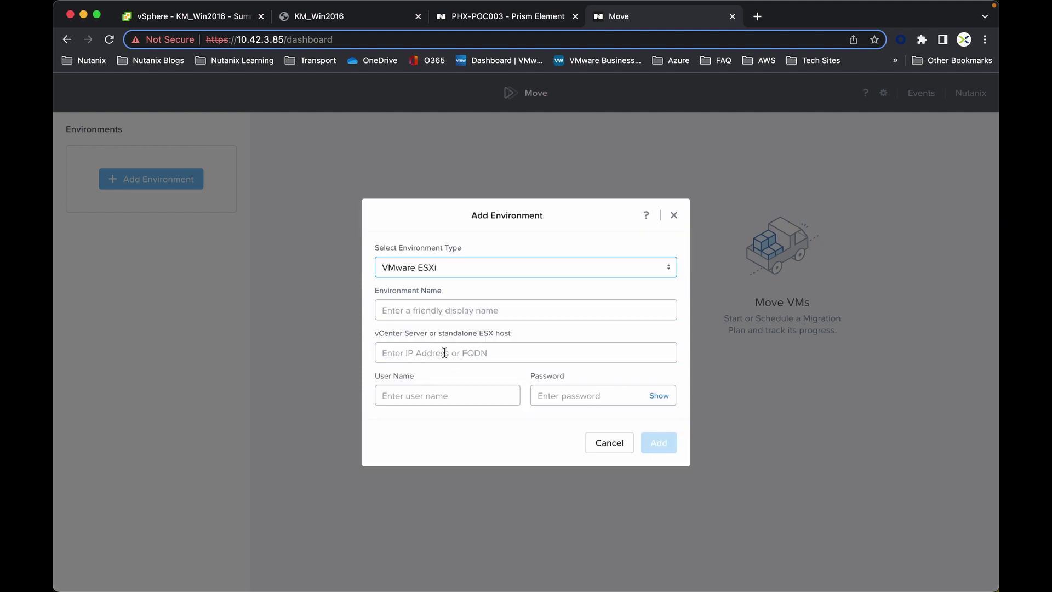
pyautogui.click(413, 311)
pyautogui.click(487, 341)
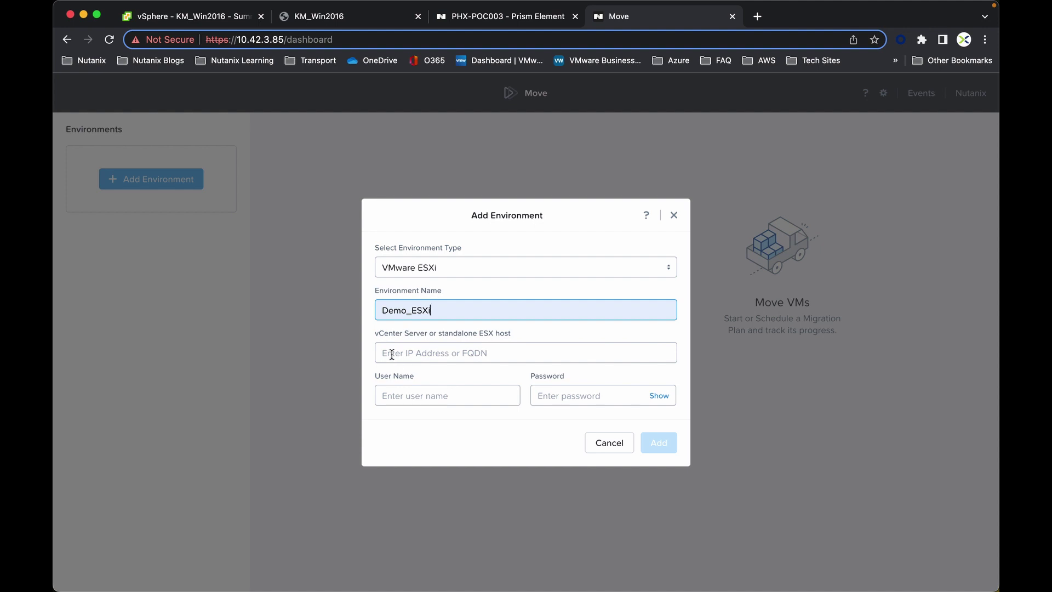
# - Enter vCenter address 10.38.219.40 with the administrator user name and password, and add it
pyautogui.click(449, 348)
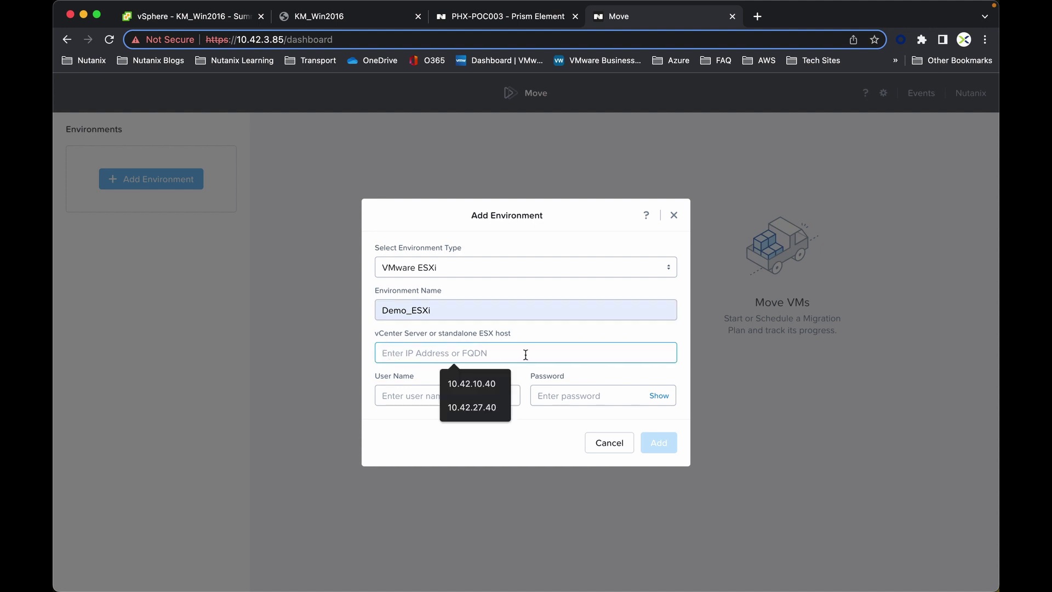
pyautogui.write('10.38.2')
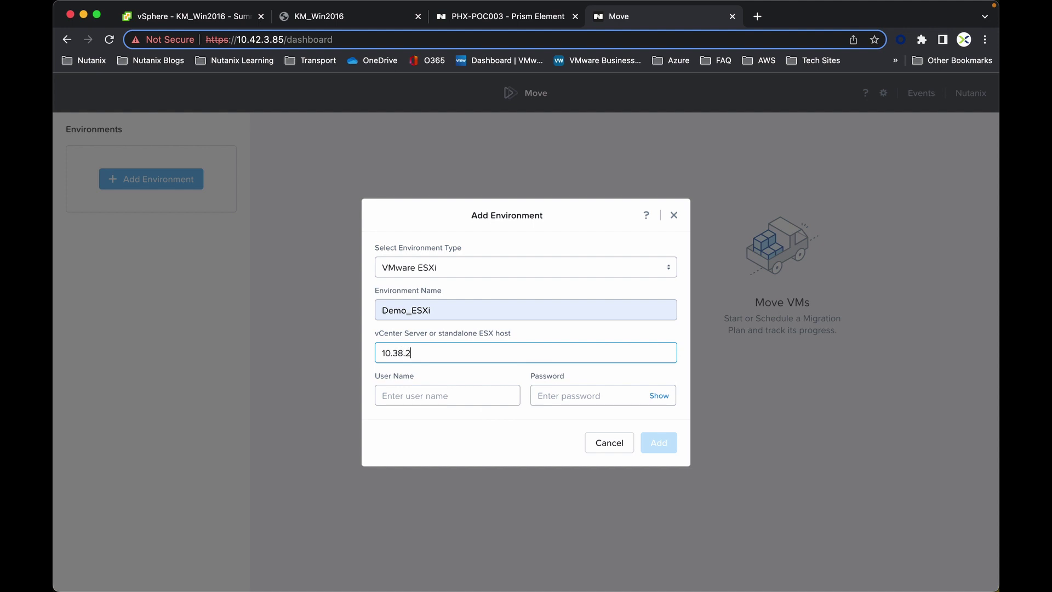
pyautogui.write('19.40')
pyautogui.click(415, 395)
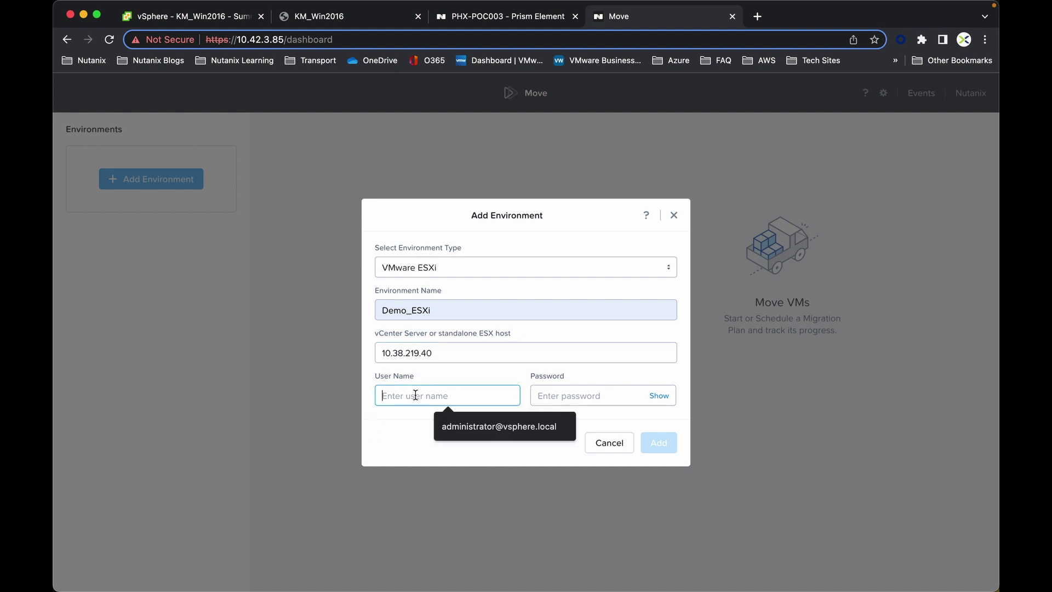
pyautogui.click(516, 429)
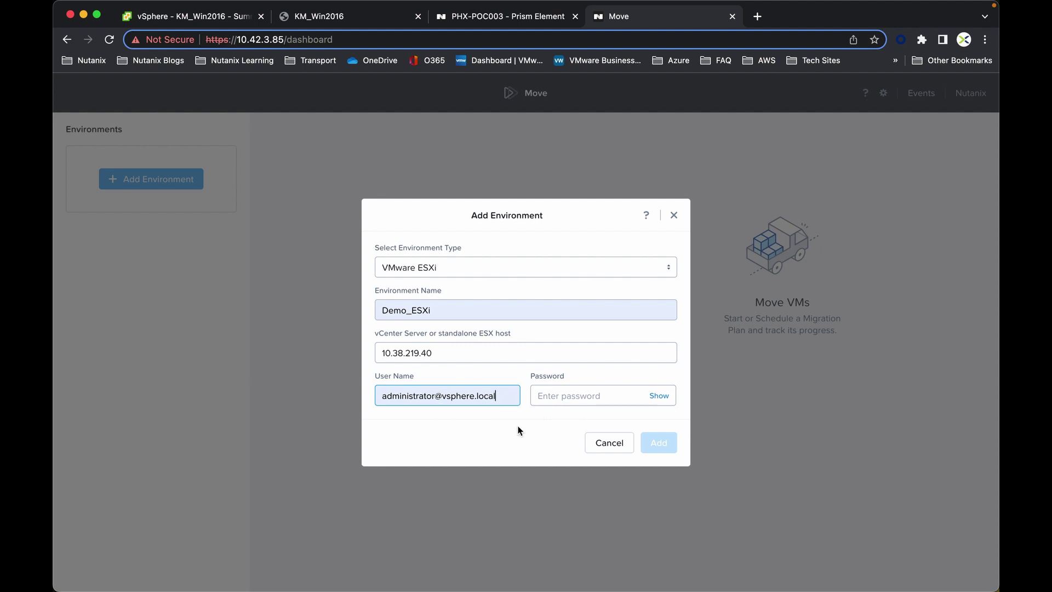
pyautogui.click(561, 398)
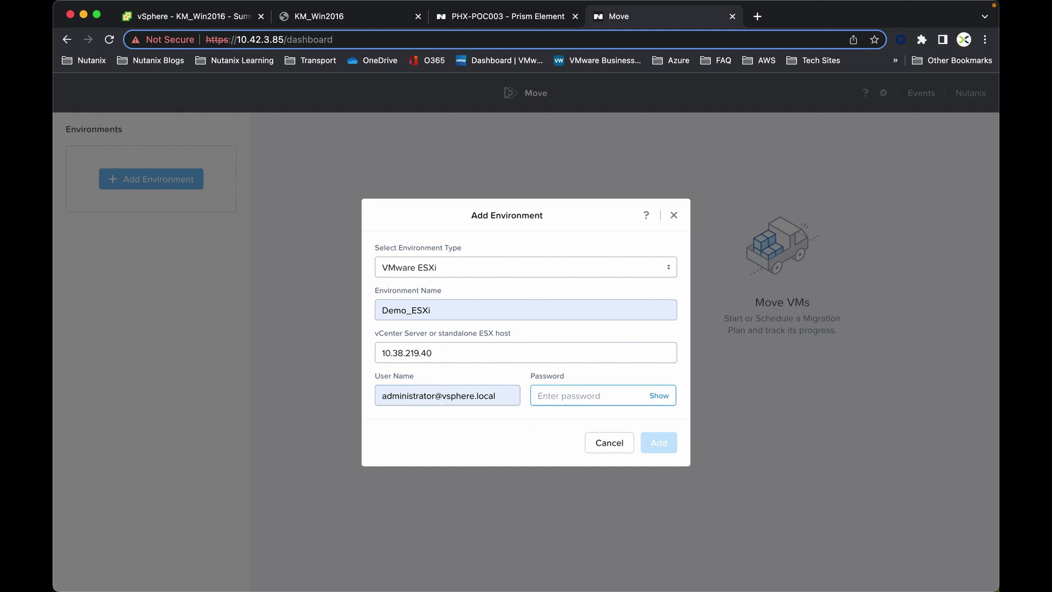
pyautogui.click(551, 398)
pyautogui.write('****')
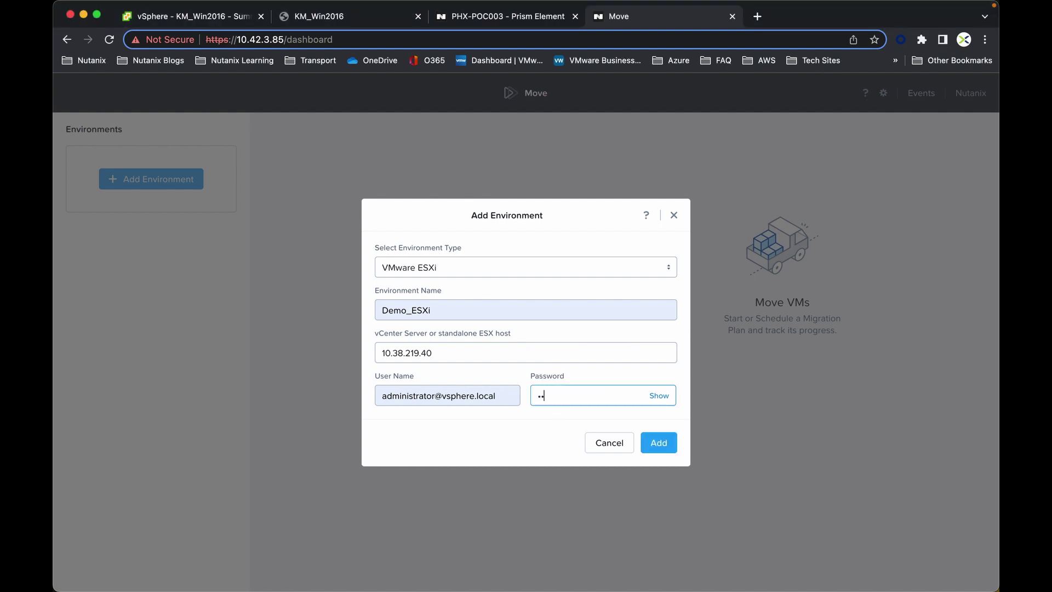
pyautogui.write('*******')
pyautogui.click(661, 444)
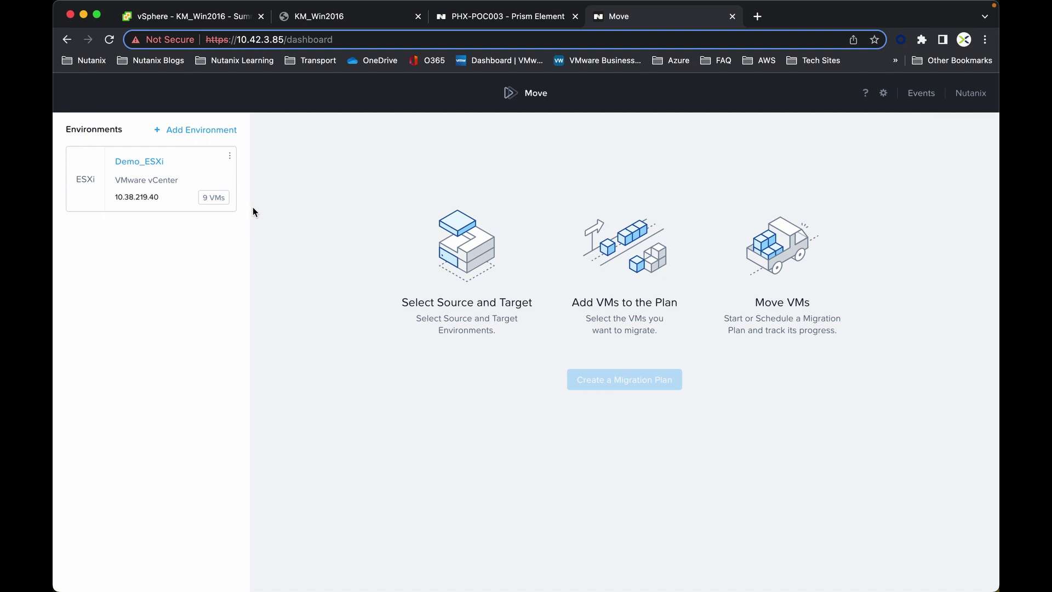
# - Start a new Nutanix AOS environment named Demo_AHV at cluster address 10.42.3.37
pyautogui.click(195, 130)
pyautogui.click(446, 332)
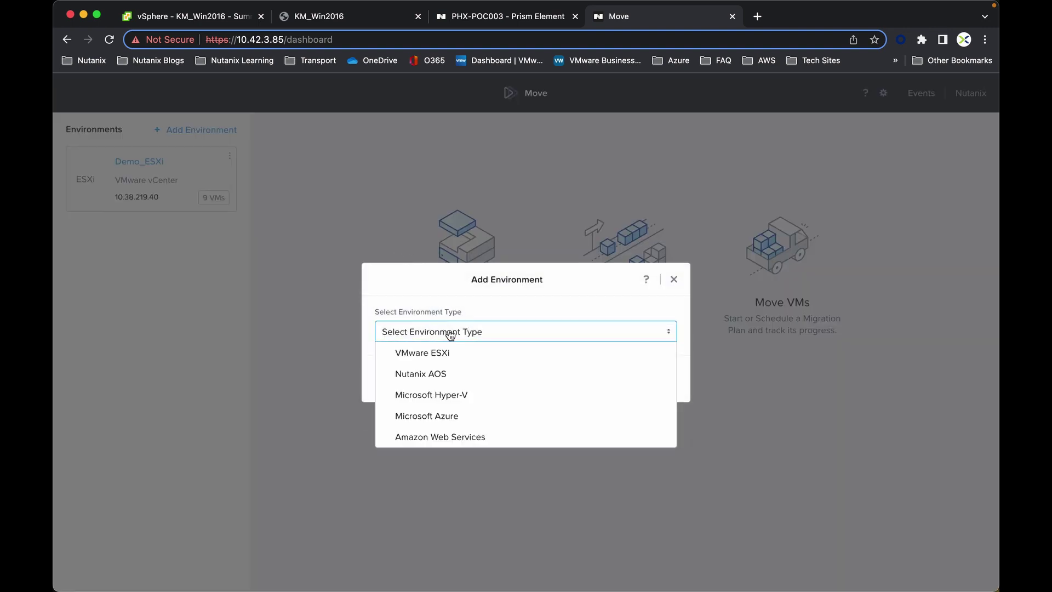
pyautogui.click(447, 374)
pyautogui.click(410, 345)
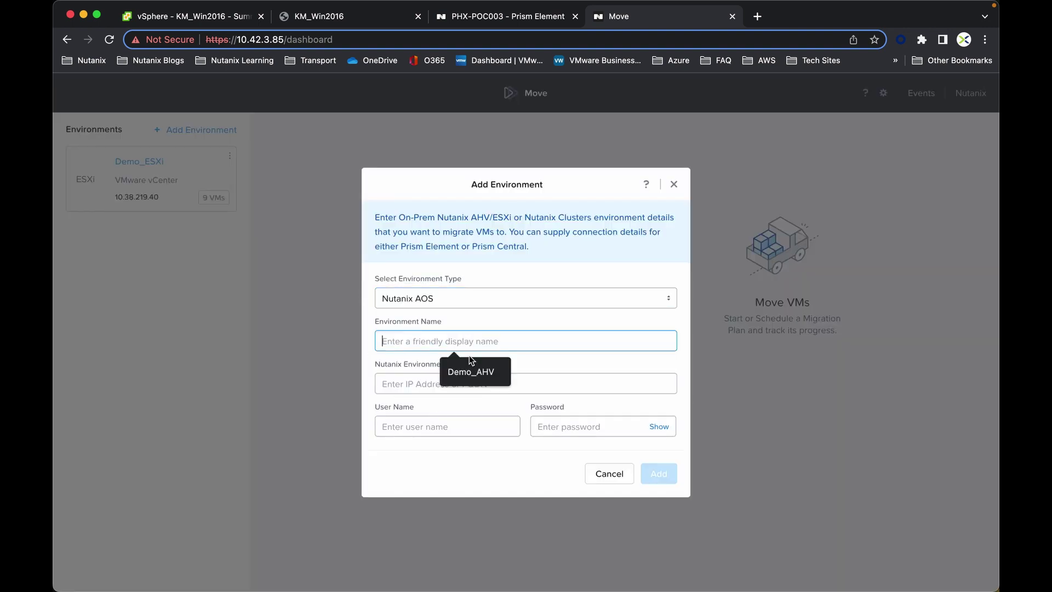
pyautogui.click(478, 374)
pyautogui.click(403, 388)
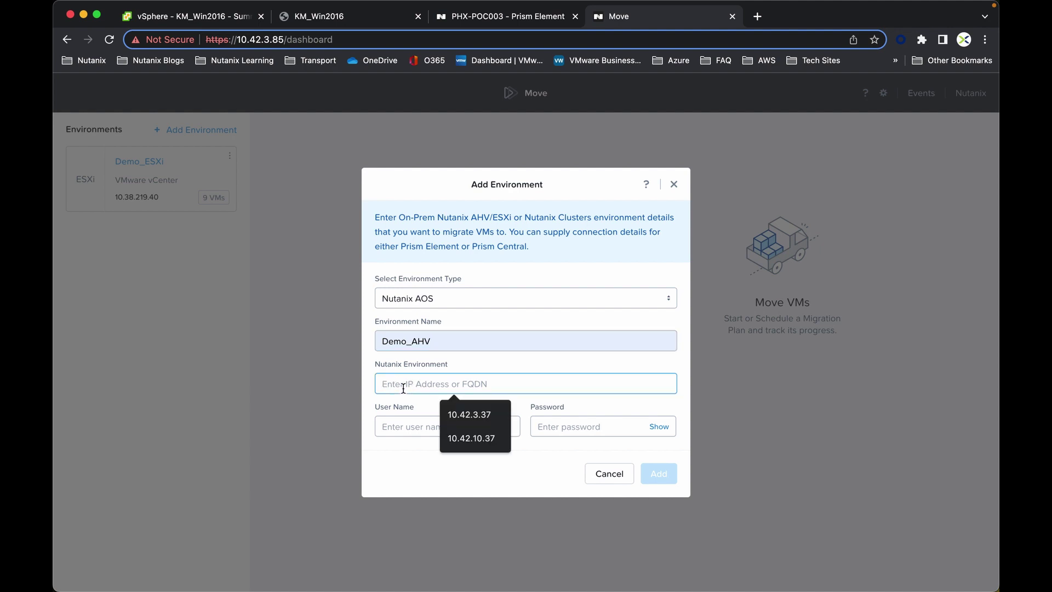
pyautogui.write('10.42')
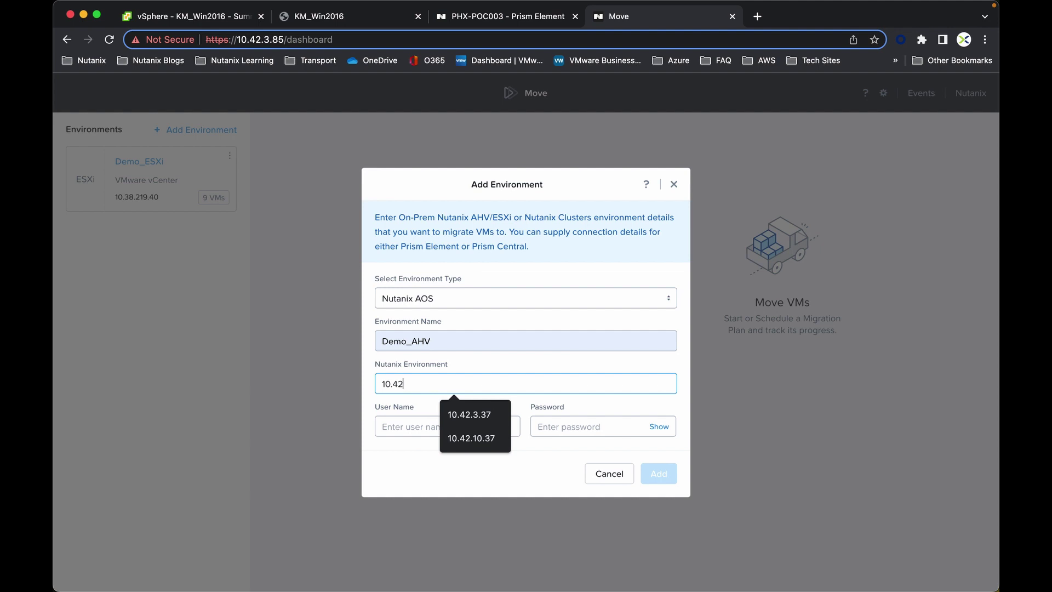
pyautogui.write('.3.37')
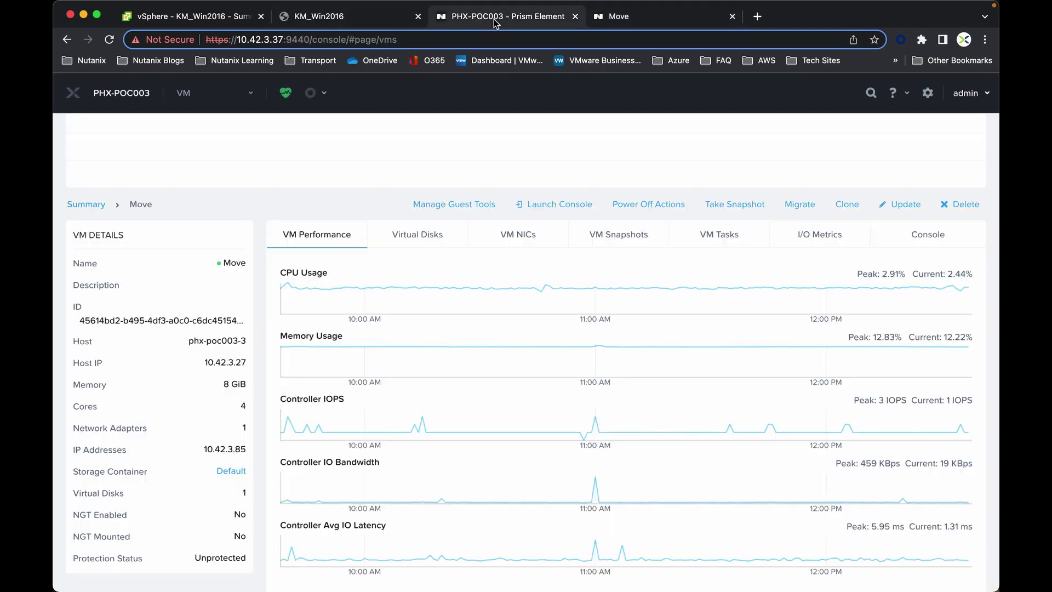
# - Enter the Prism user name admin and its password
pyautogui.click(495, 22)
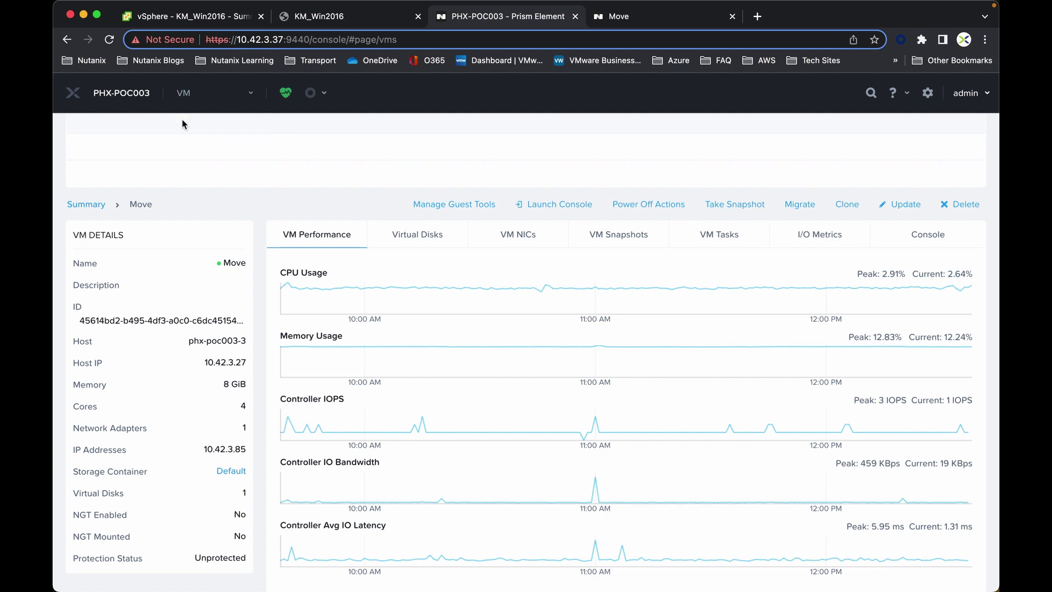
pyautogui.click(665, 18)
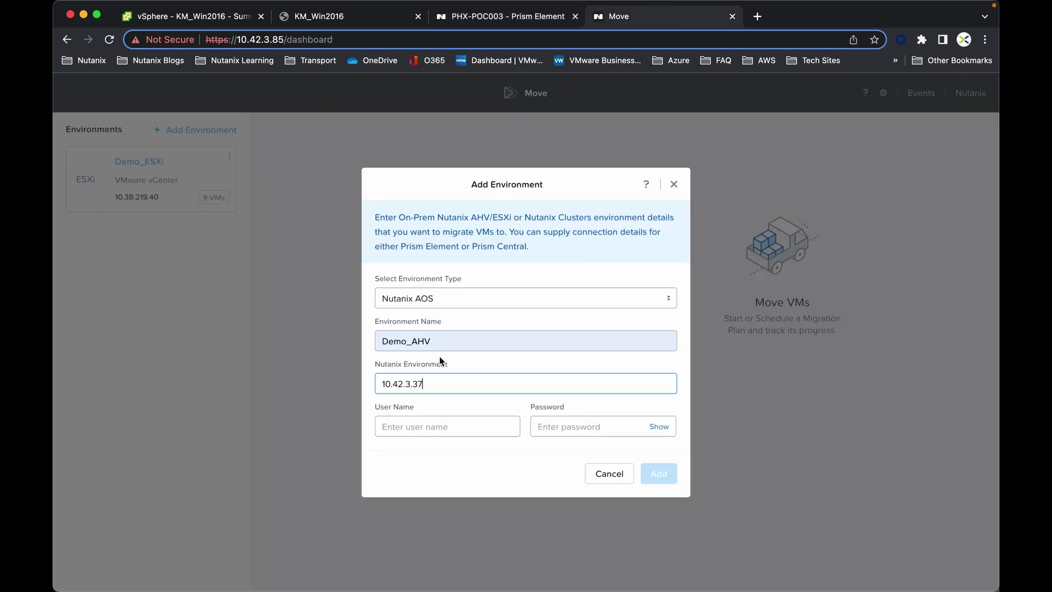
pyautogui.click(418, 433)
pyautogui.write('admin')
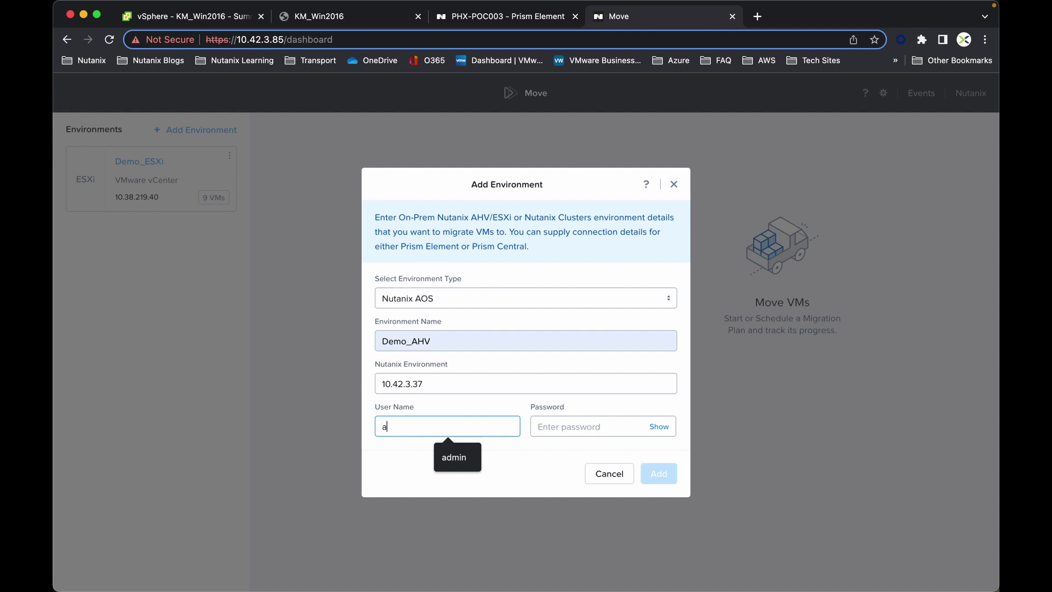
pyautogui.press('Tab')
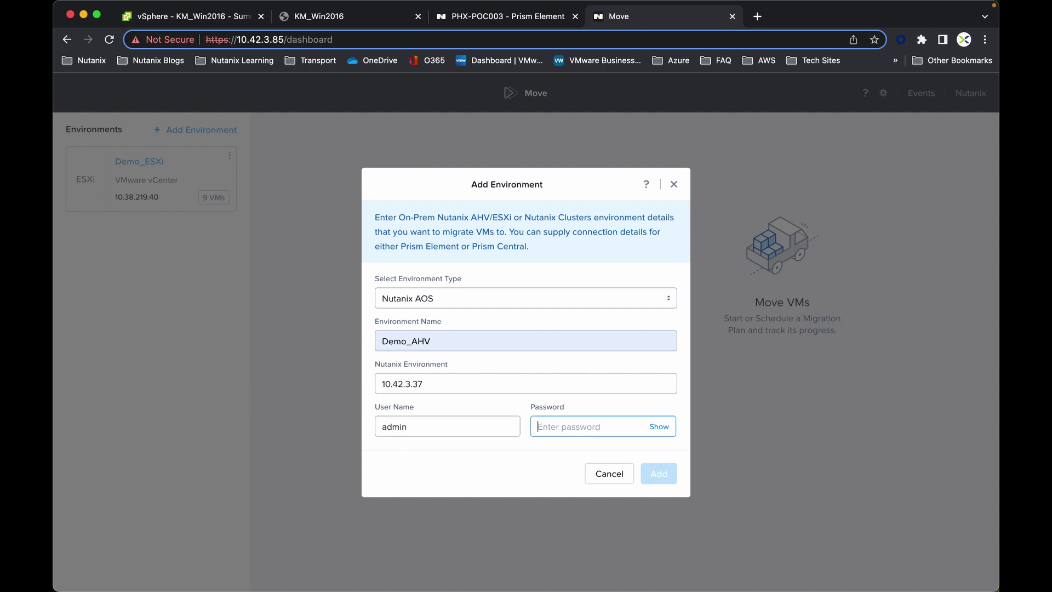
pyautogui.write('••••••')
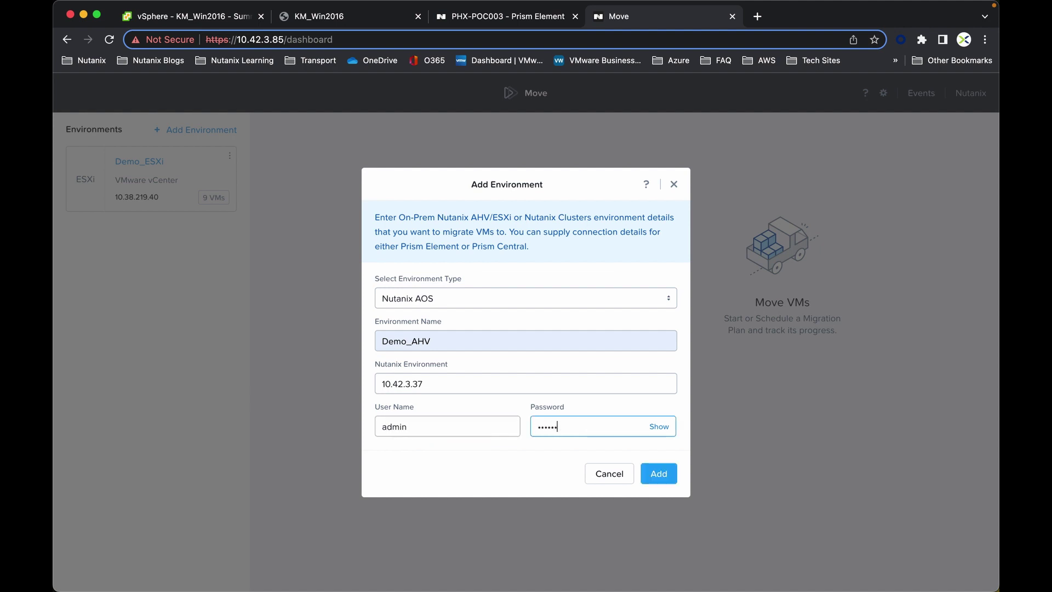
pyautogui.write('•••••')
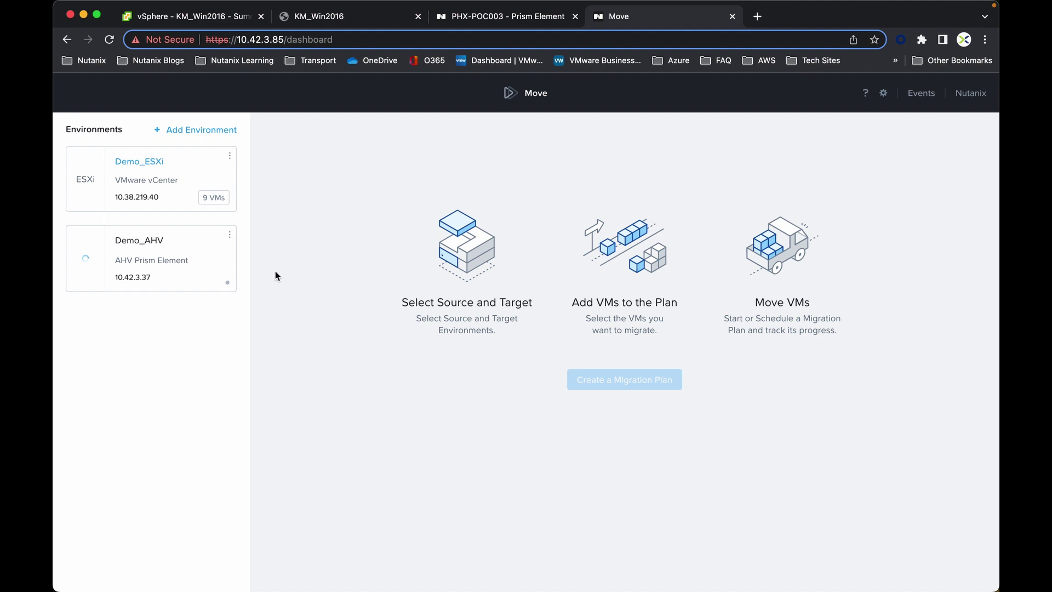
pyautogui.click(179, 166)
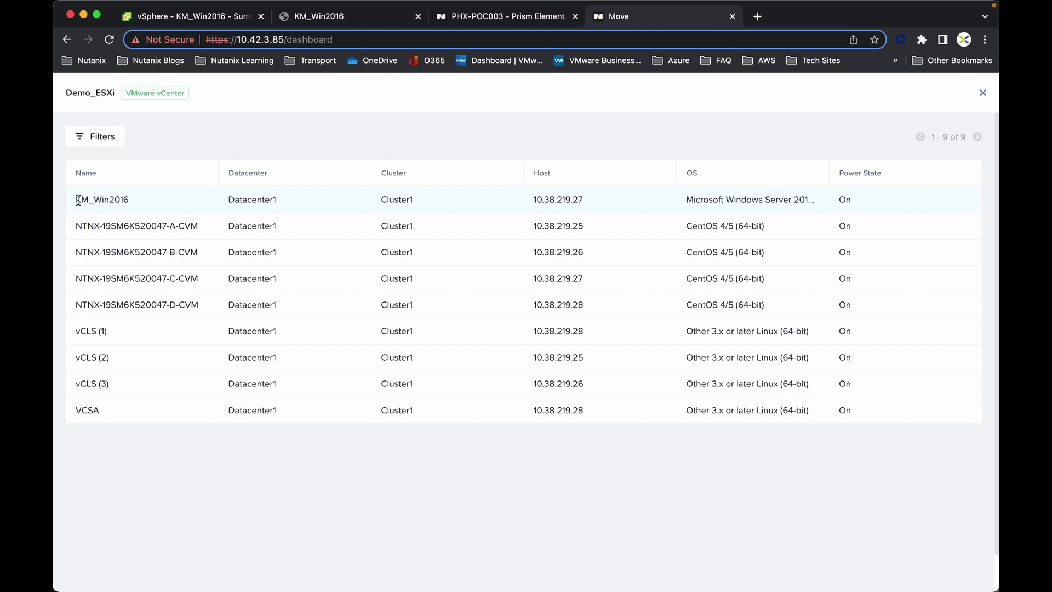
pyautogui.moveTo(76, 201); pyautogui.dragTo(136, 202)
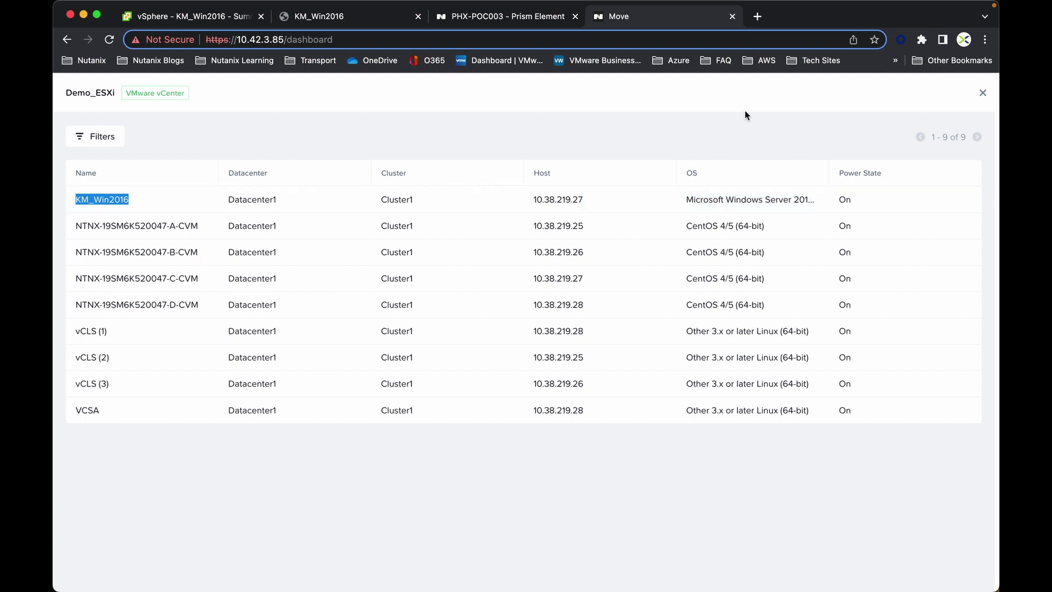
pyautogui.click(982, 93)
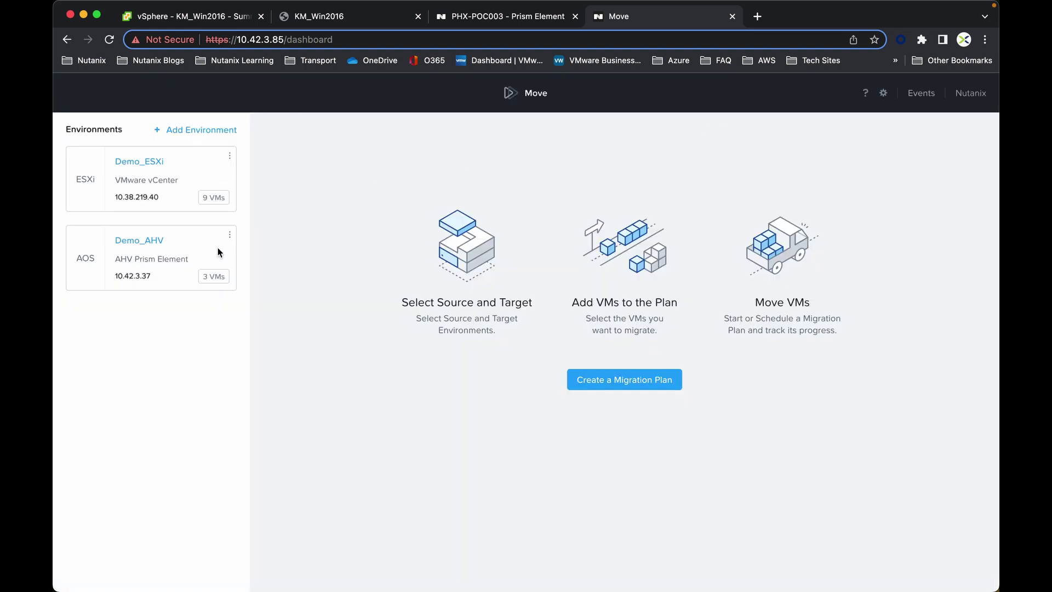
pyautogui.click(189, 241)
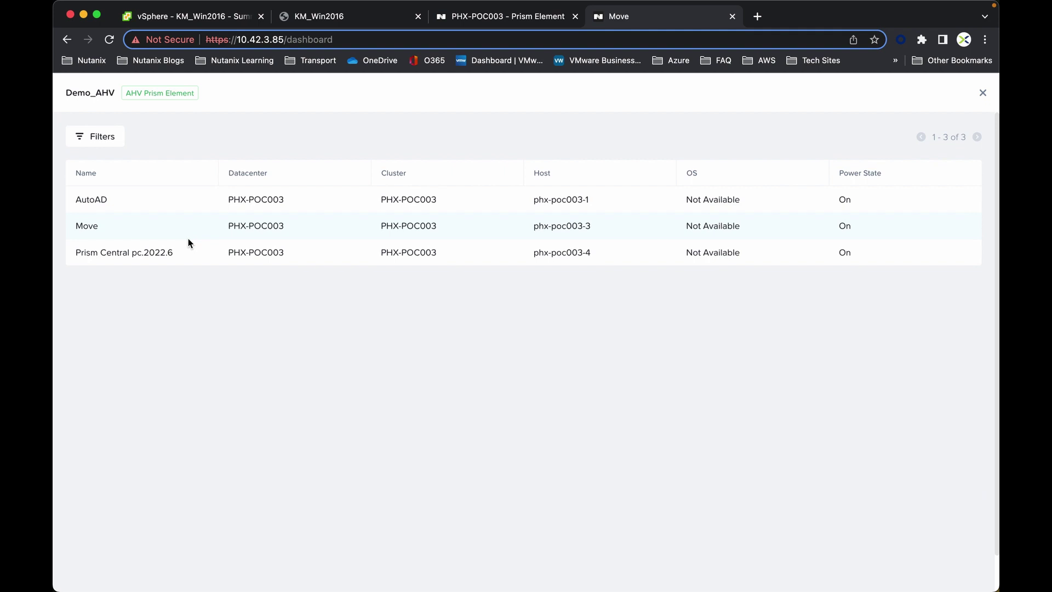
pyautogui.click(982, 93)
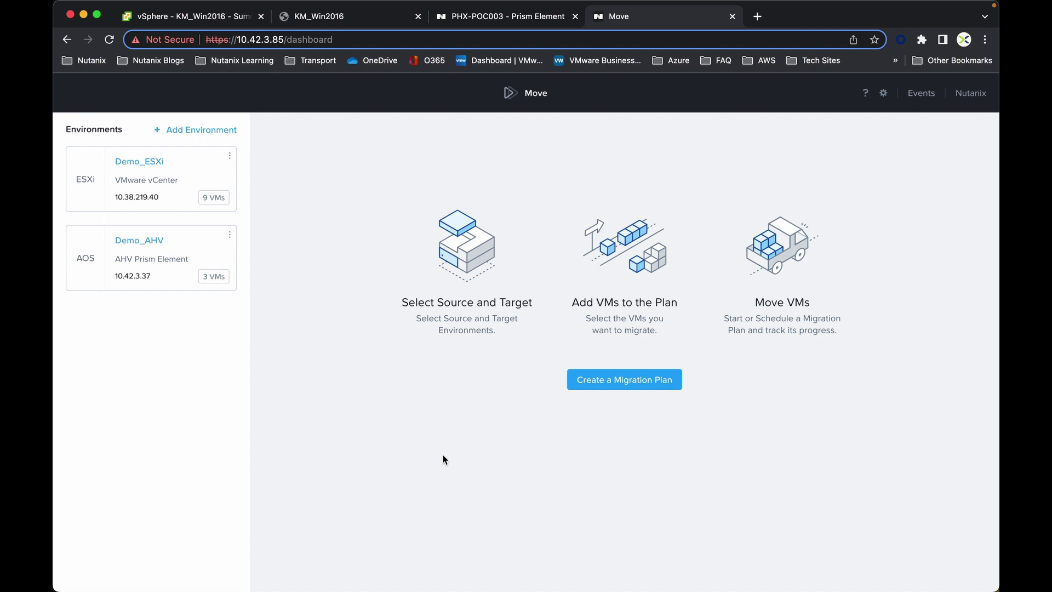
# - Create a new migration plan named Demo Migration Plan
pyautogui.click(626, 380)
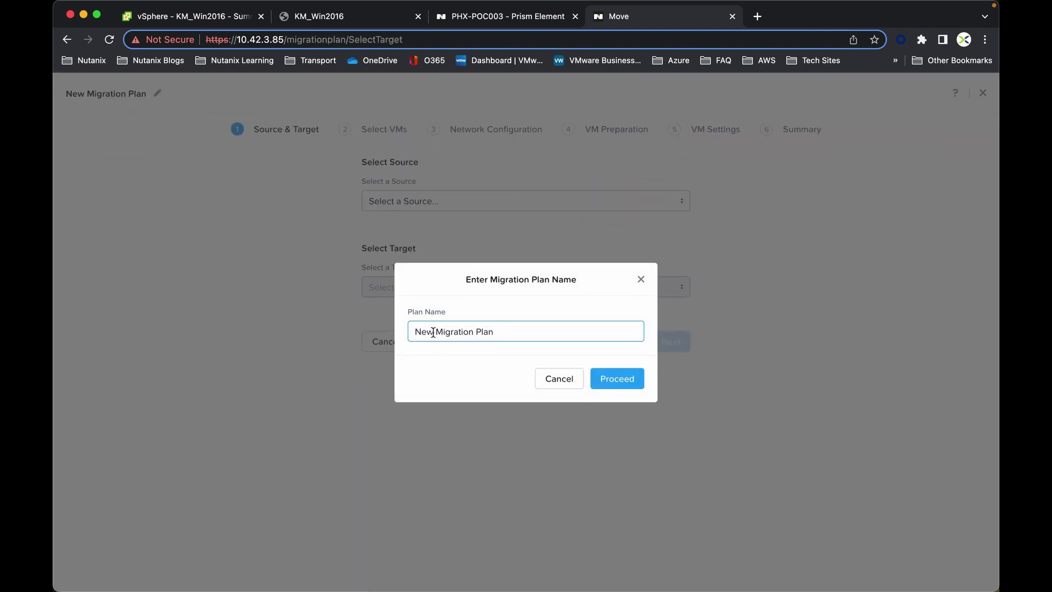
pyautogui.doubleClick(431, 332)
pyautogui.write('Demo')
pyautogui.click(633, 382)
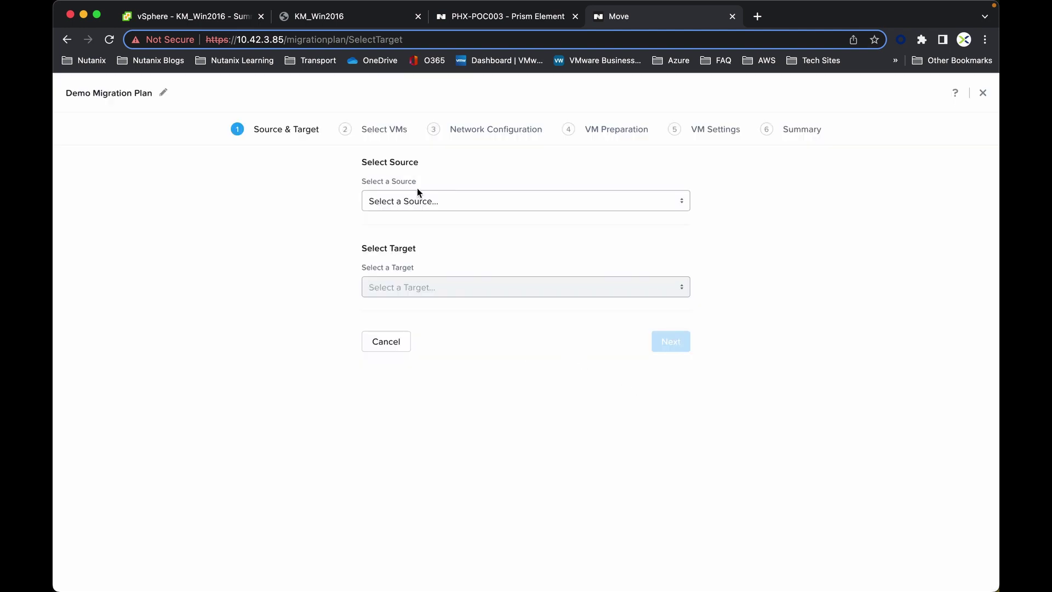
# - Choose Demo_ESXi as source and Demo_AHV's Default container as target, then continue
pyautogui.click(419, 201)
pyautogui.click(430, 219)
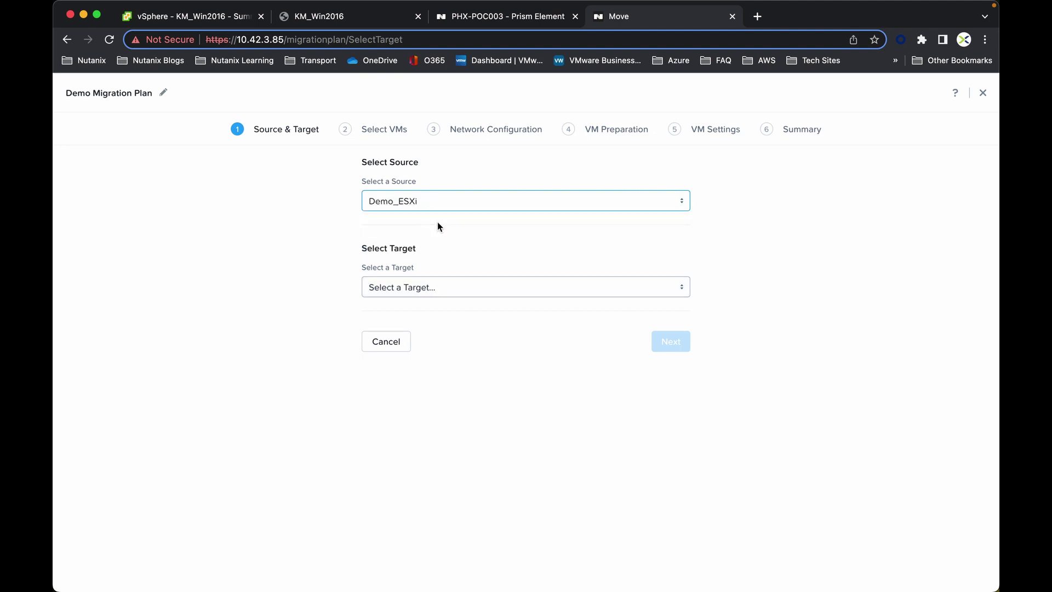
pyautogui.click(426, 286)
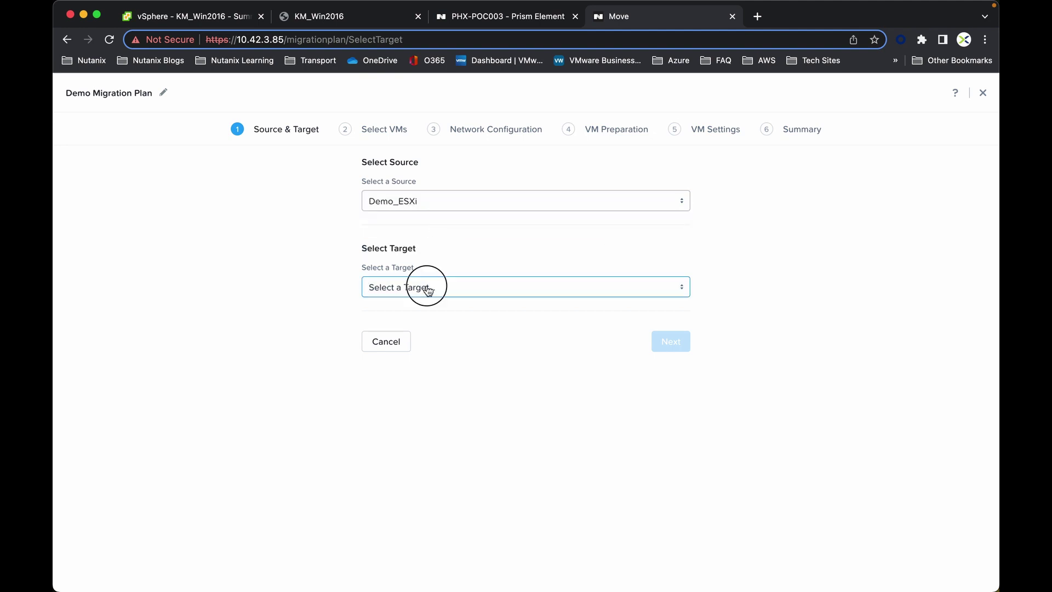
pyautogui.click(433, 310)
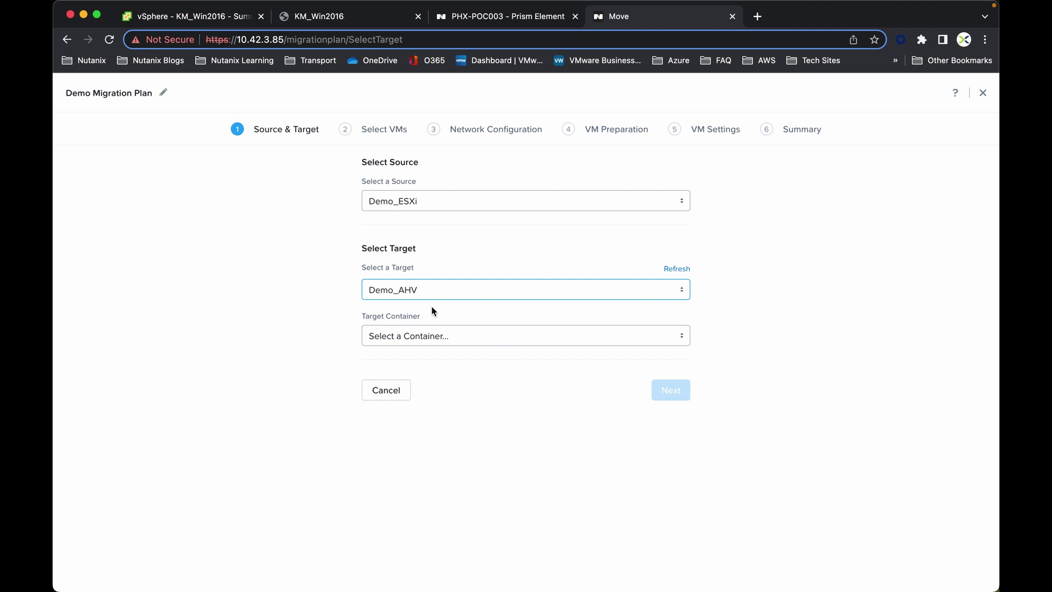
pyautogui.click(448, 342)
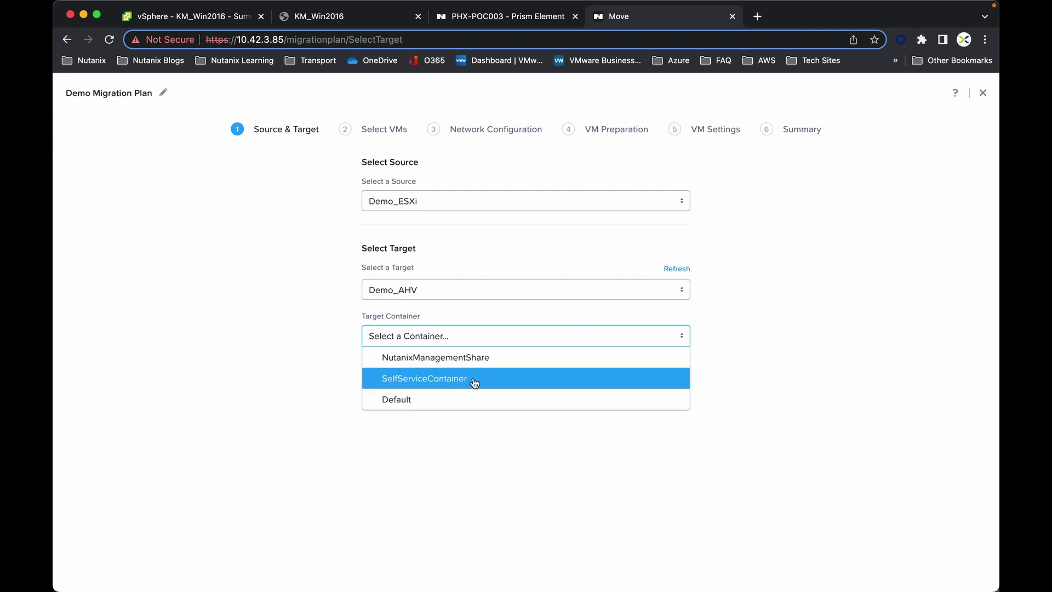
pyautogui.click(411, 398)
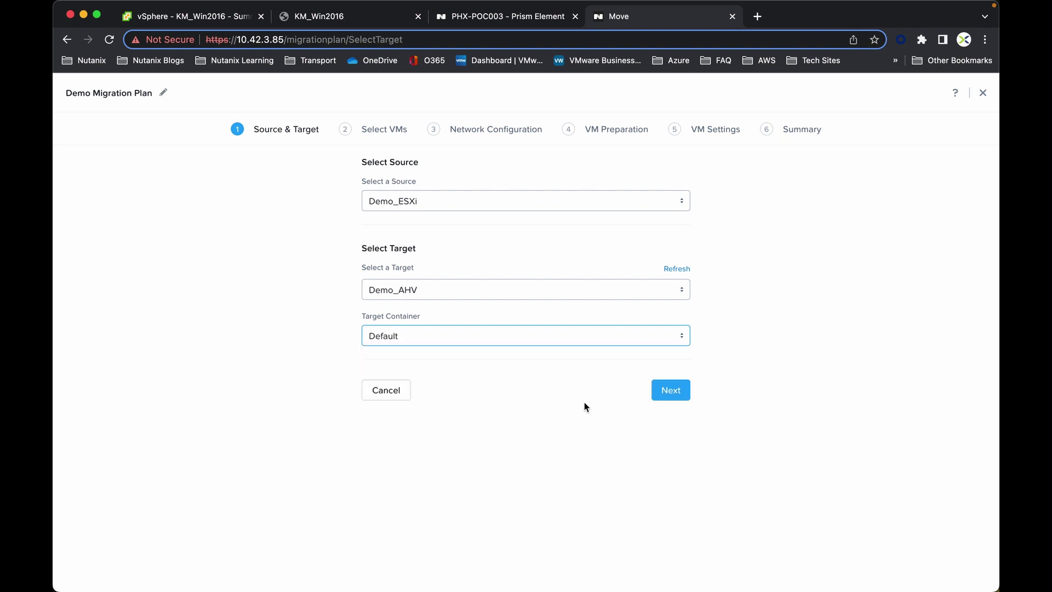
pyautogui.click(673, 394)
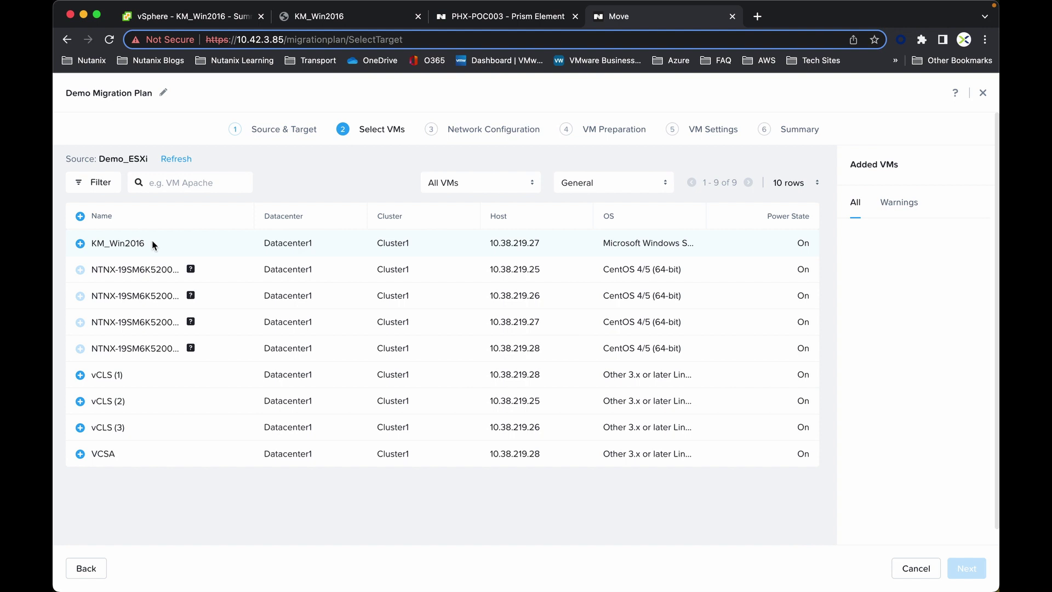
# - Add KM_Win2016 to the plan and continue to network configuration
pyautogui.click(80, 245)
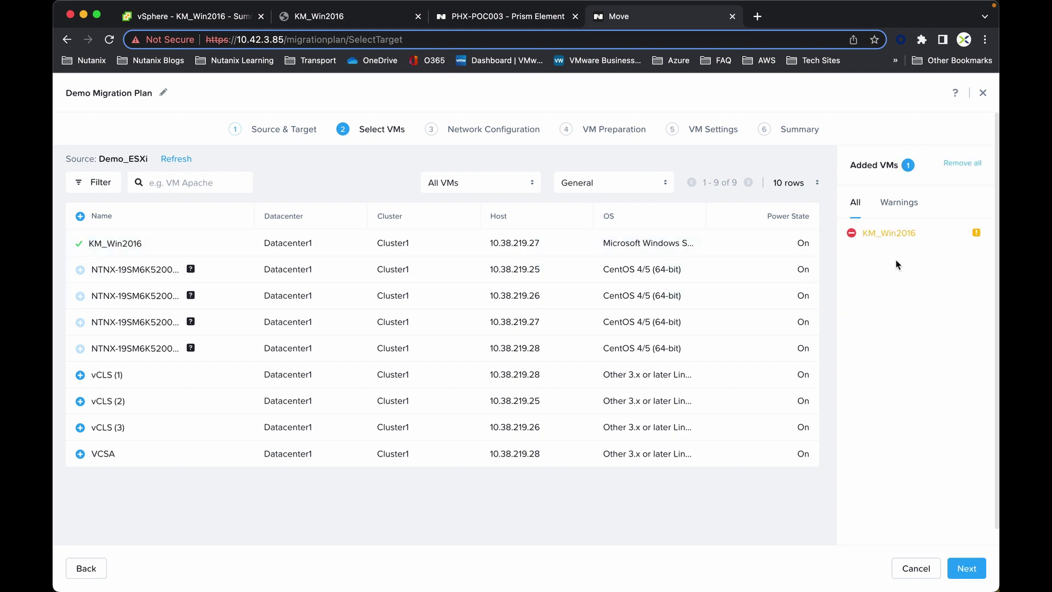
pyautogui.moveTo(978, 235)
pyautogui.click(968, 575)
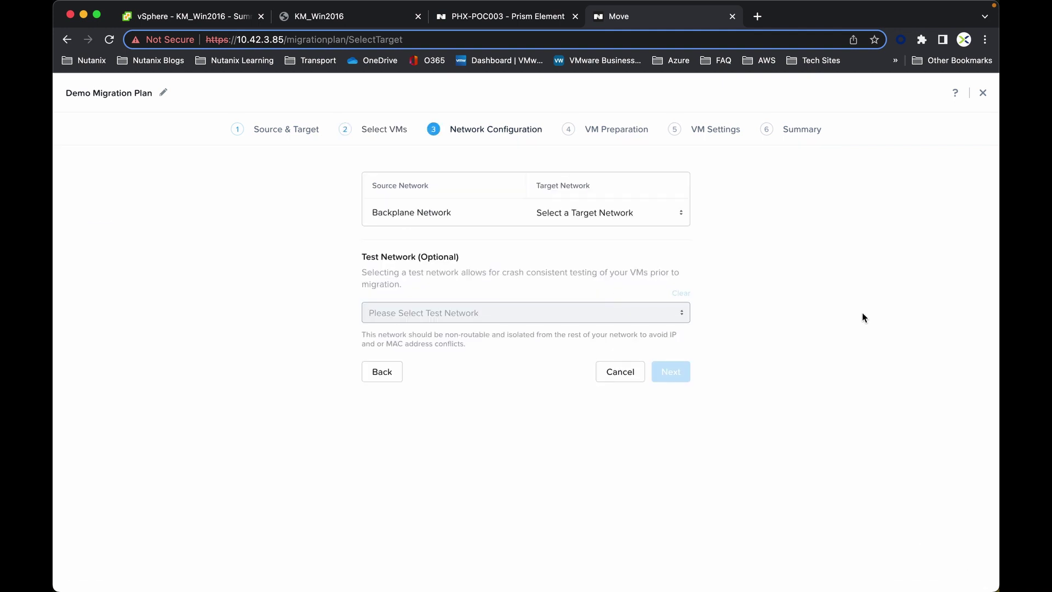
# - Map Backplane Network to the Primary target network and proceed to VM preparation
pyautogui.click(678, 217)
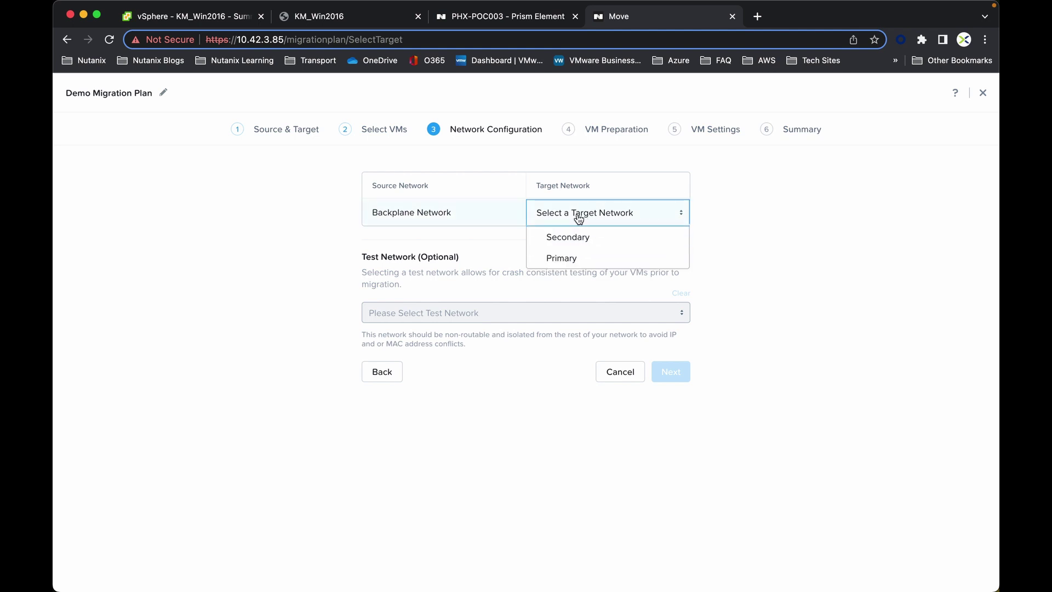
pyautogui.click(578, 258)
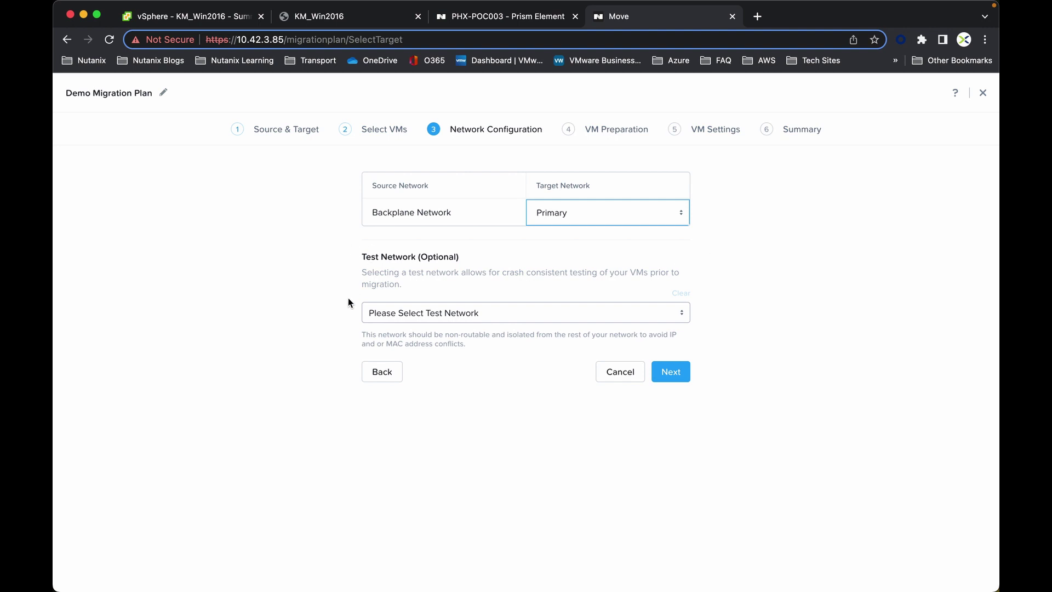
pyautogui.click(671, 372)
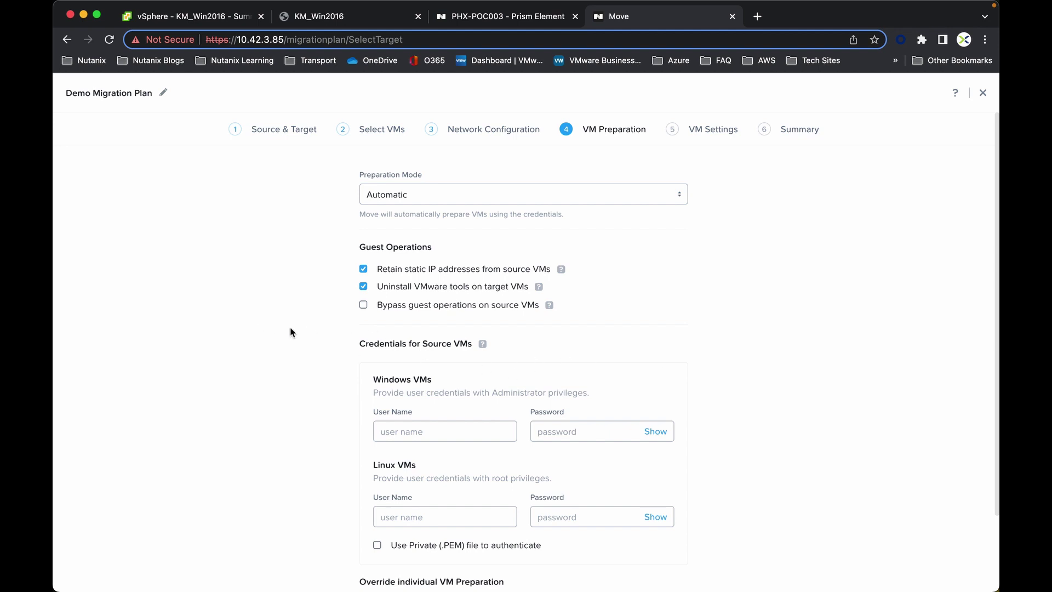
# - Enter Windows VM credentials (user administrator plus password) and continue to VM Settings
pyautogui.scroll(-2, 303, 333)
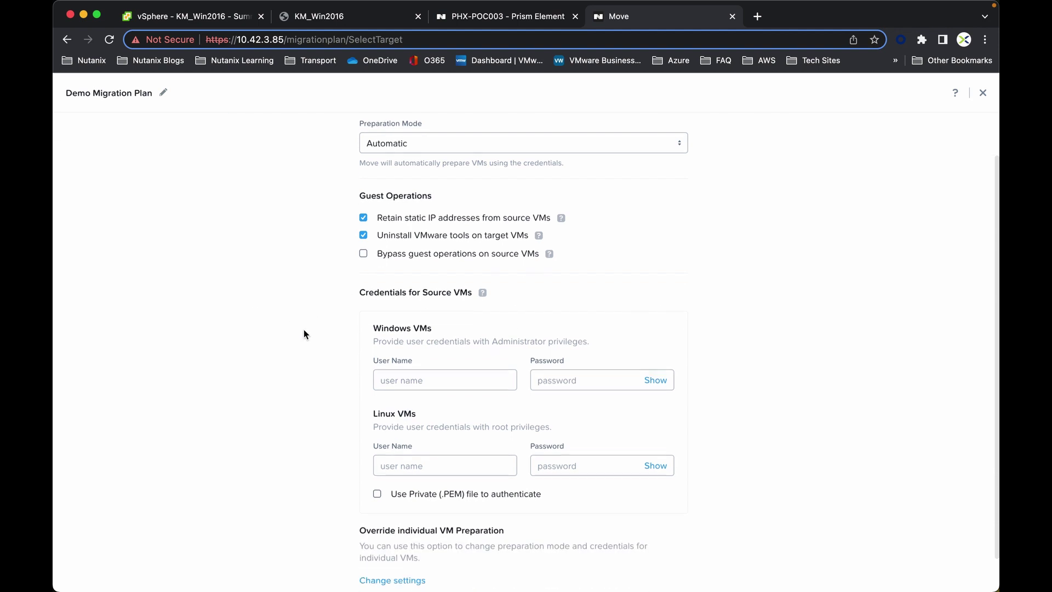
pyautogui.click(398, 378)
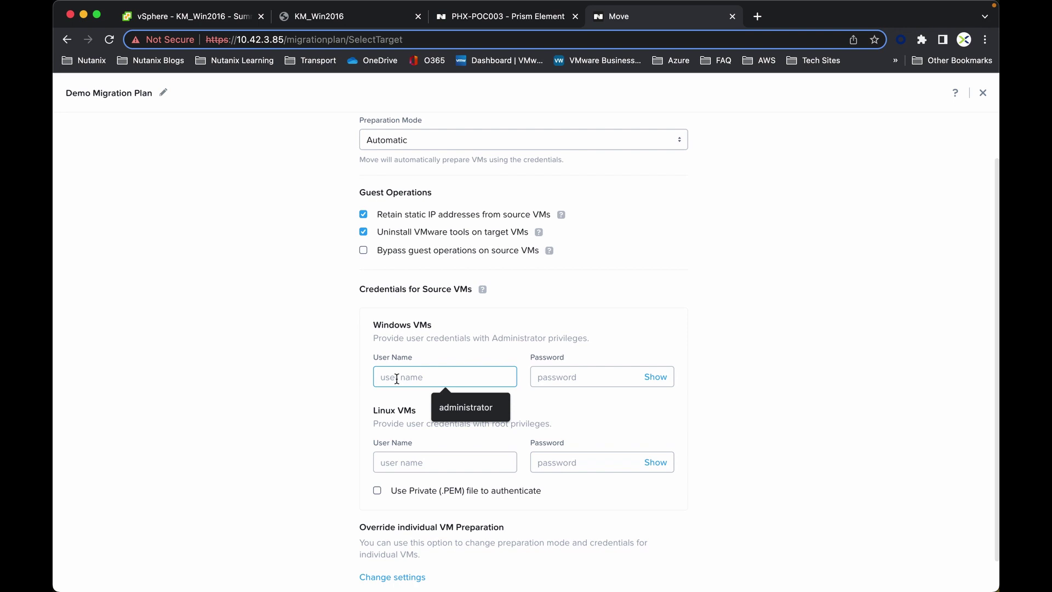
pyautogui.write('administrator')
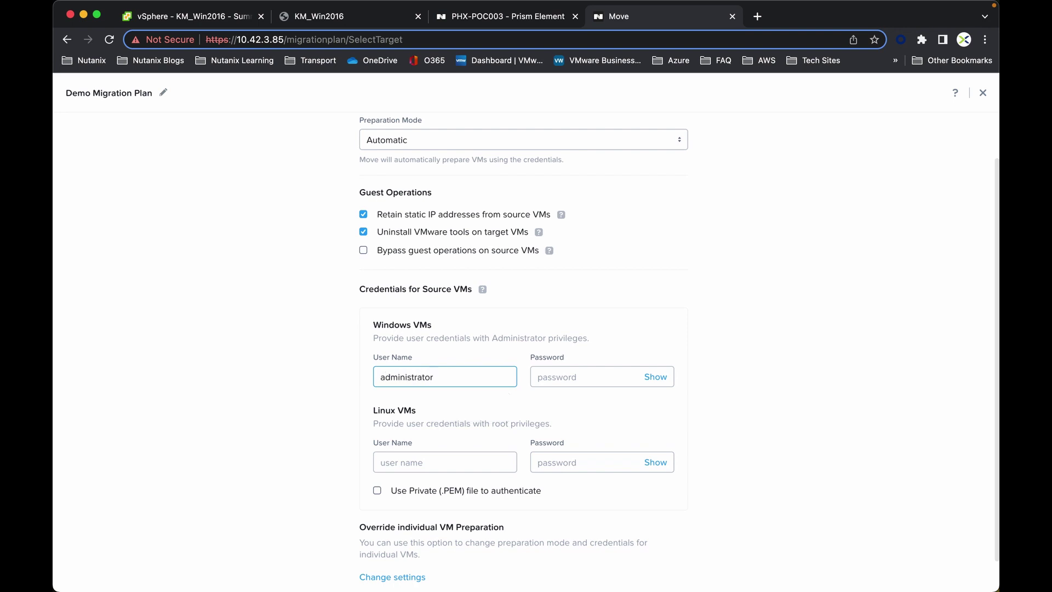
pyautogui.click(557, 377)
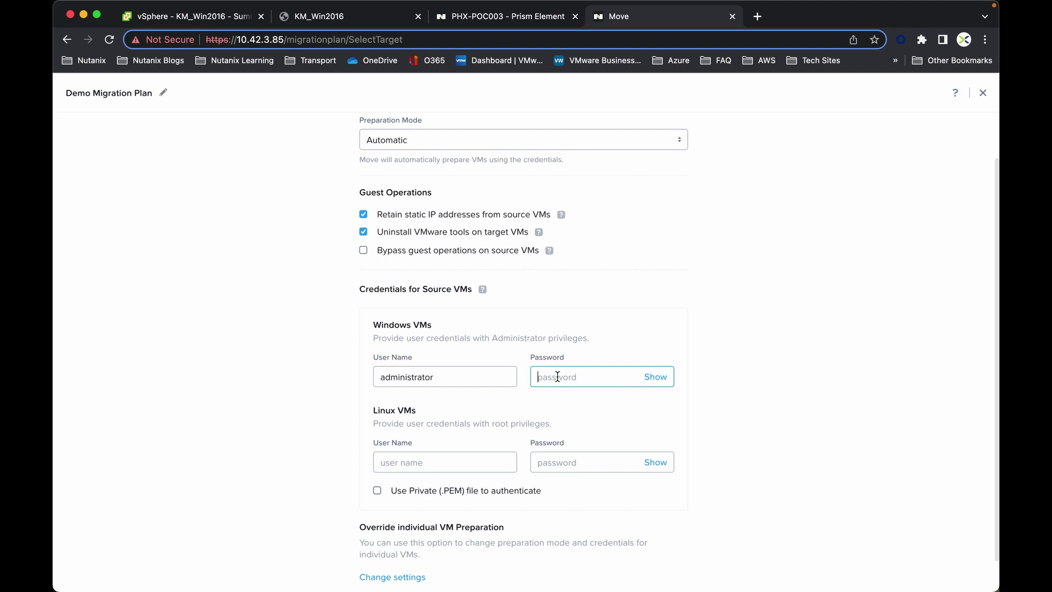
pyautogui.write('•••••••••')
pyautogui.scroll(-1, 310, 415)
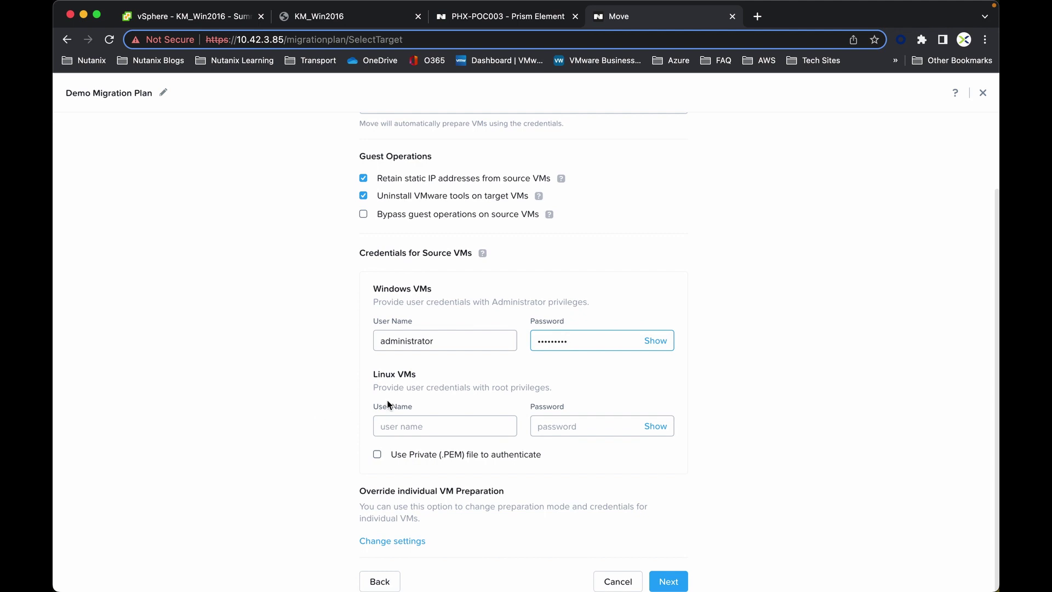
pyautogui.click(666, 583)
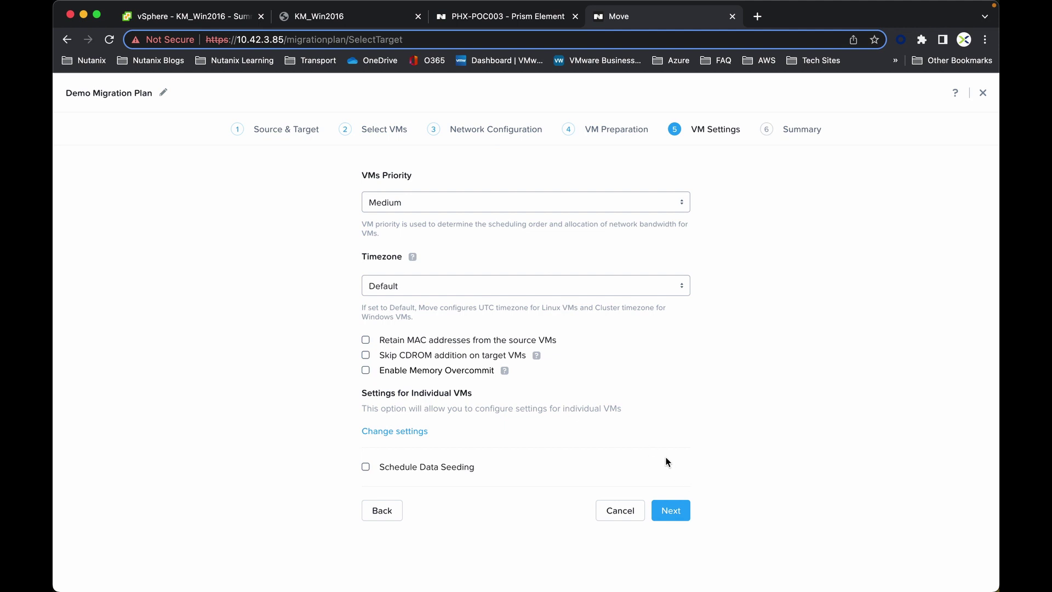
# - Keep the Medium priority and Default timezone VM settings, then save and start the plan
pyautogui.click(670, 510)
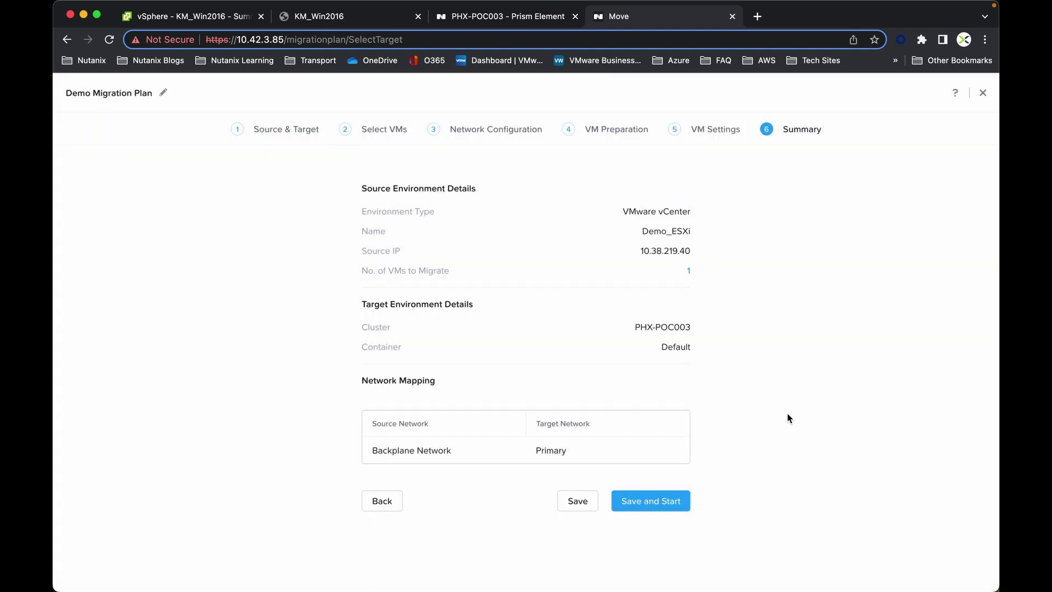
pyautogui.click(658, 504)
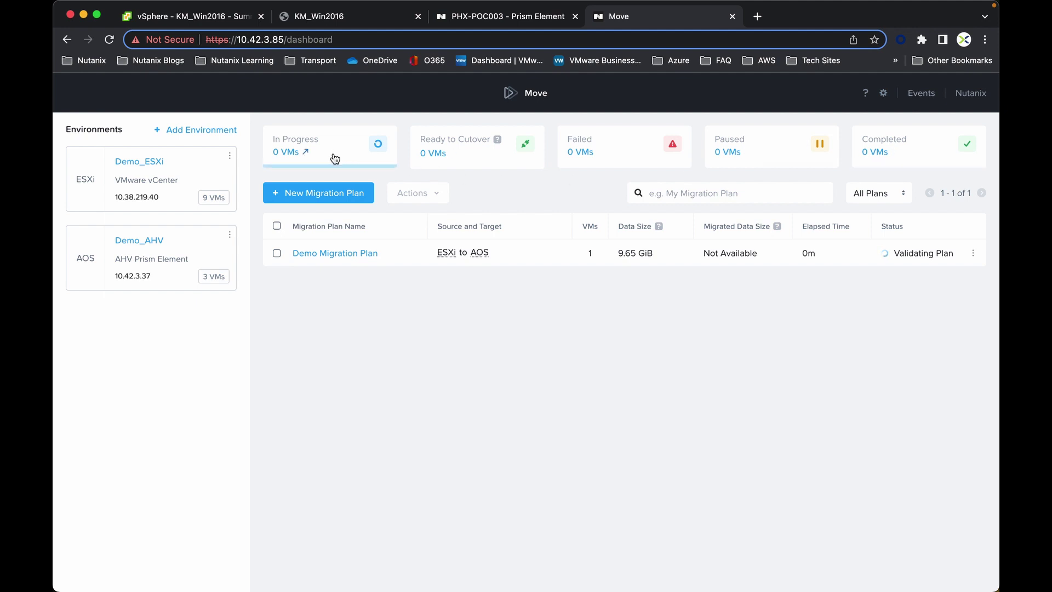
# - Review the Demo Migration Plan summary, then return to the dashboard where it shows In Progress
pyautogui.click(317, 255)
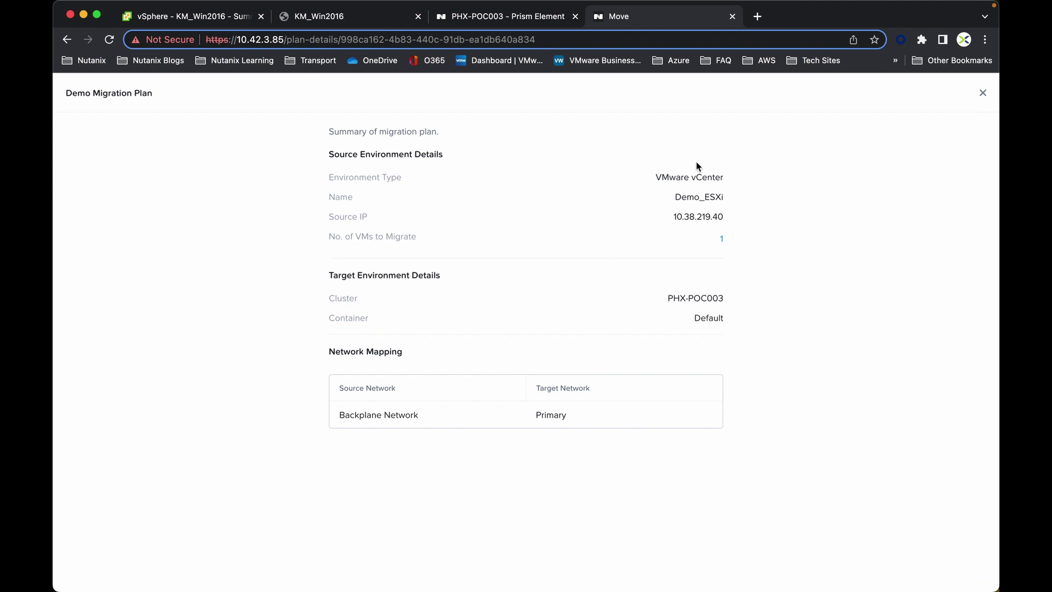
pyautogui.click(983, 93)
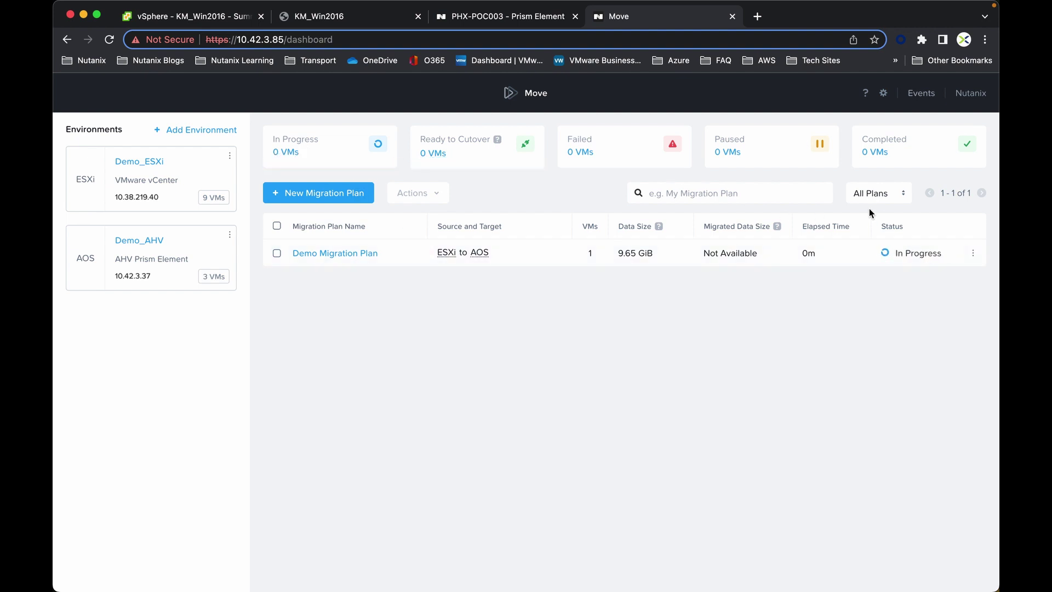
# - Check KM_Win2016's per-VM progress: Ready to Cutover, with 9.87 GiB migrated after 13m
pyautogui.click(909, 256)
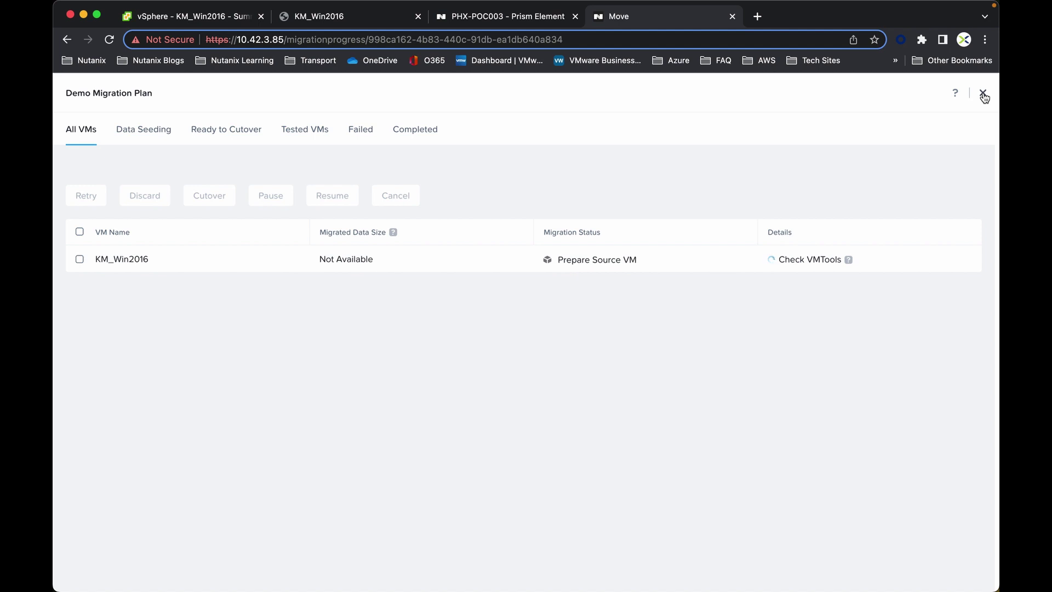
pyautogui.click(984, 94)
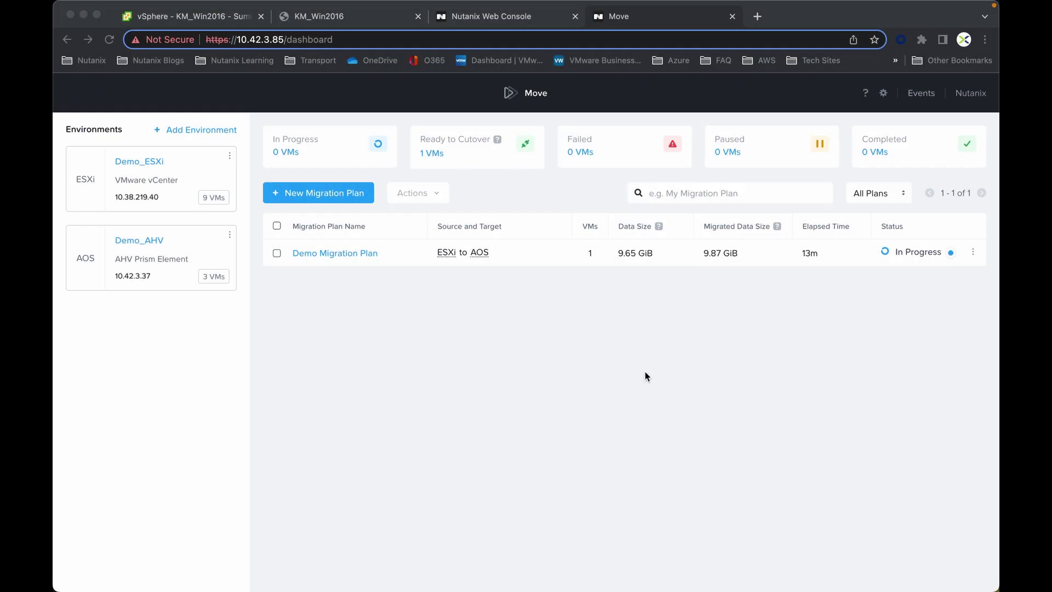
# - Recheck progress, then select KM_Win2016 from the Ready to Cutover list and confirm its cutover
pyautogui.click(906, 255)
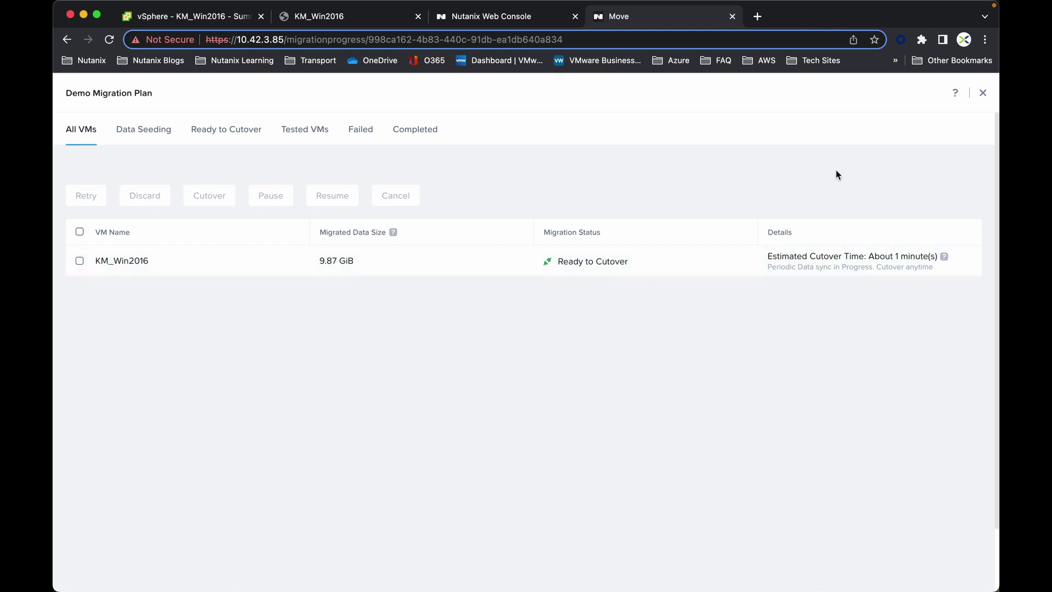
pyautogui.click(983, 92)
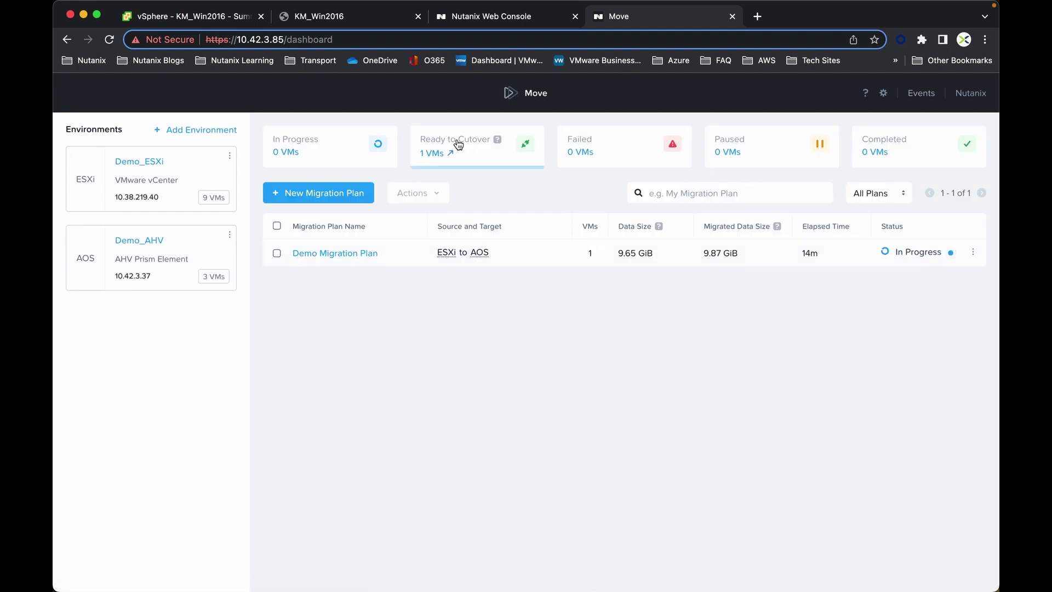
pyautogui.click(436, 155)
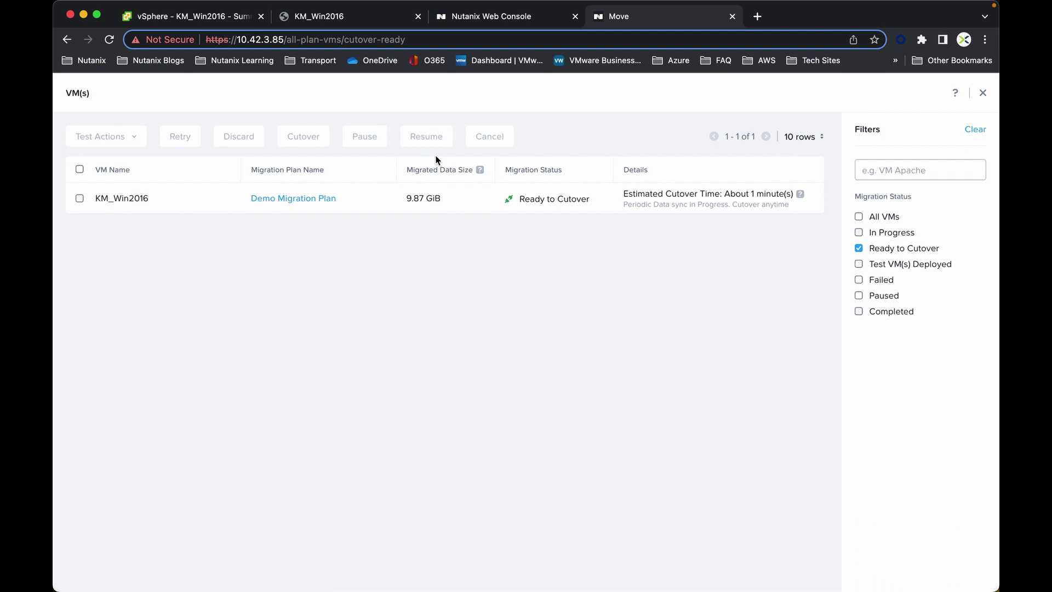
pyautogui.click(80, 201)
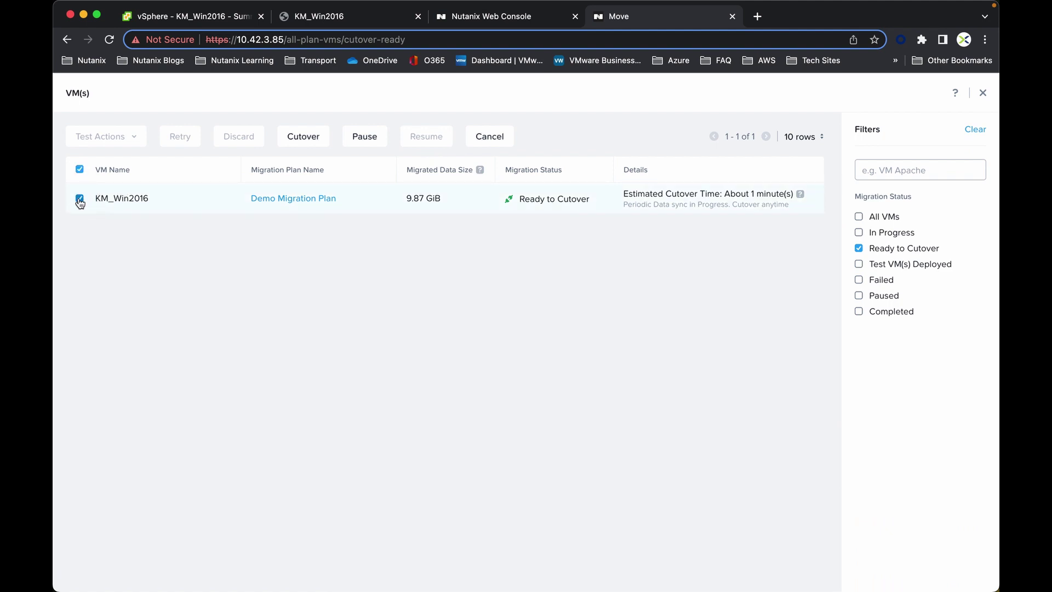
pyautogui.click(302, 140)
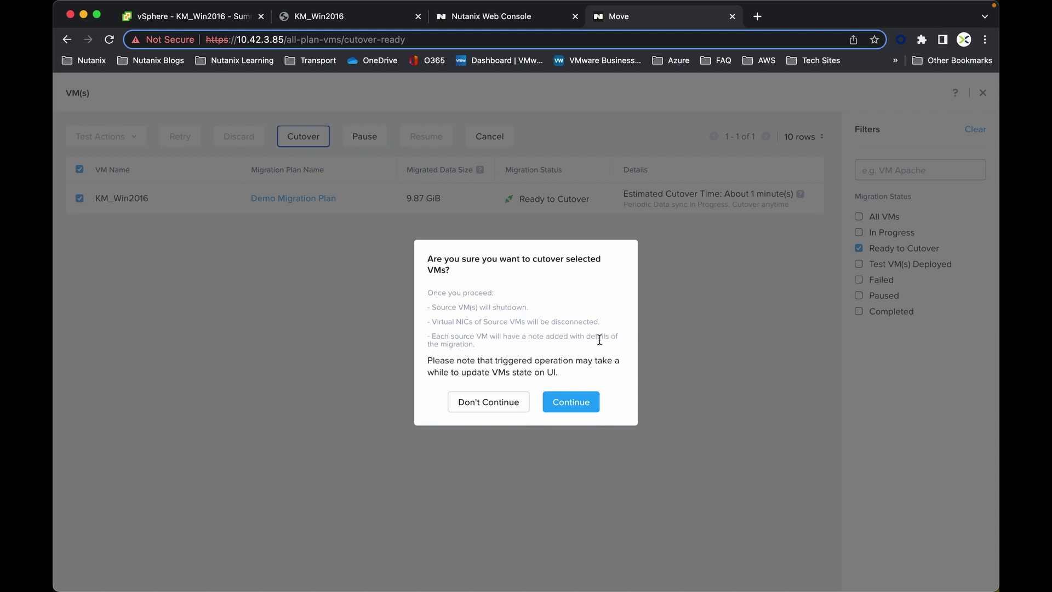
pyautogui.click(572, 403)
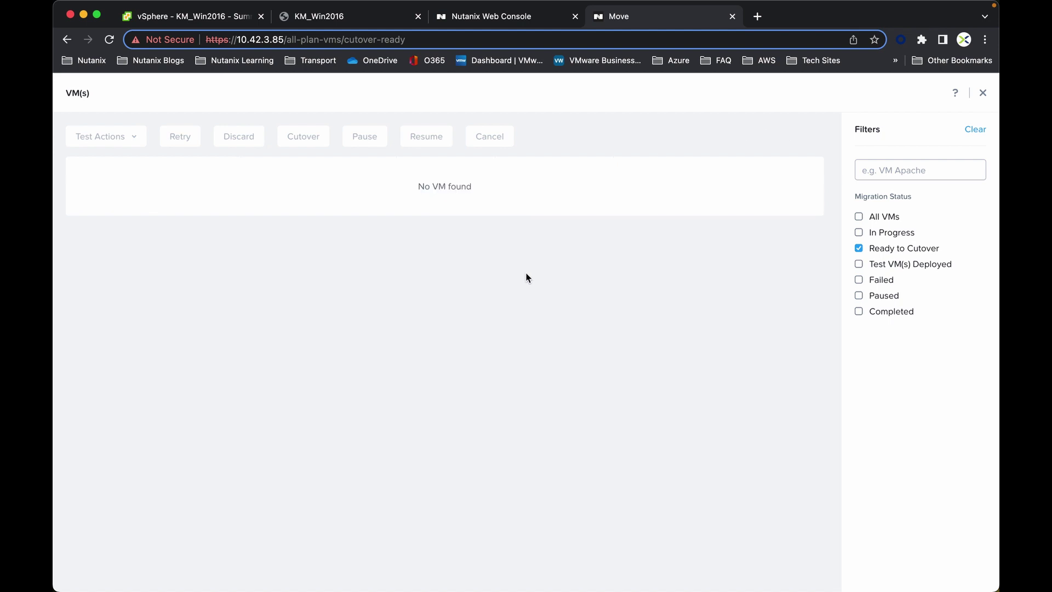
pyautogui.click(983, 93)
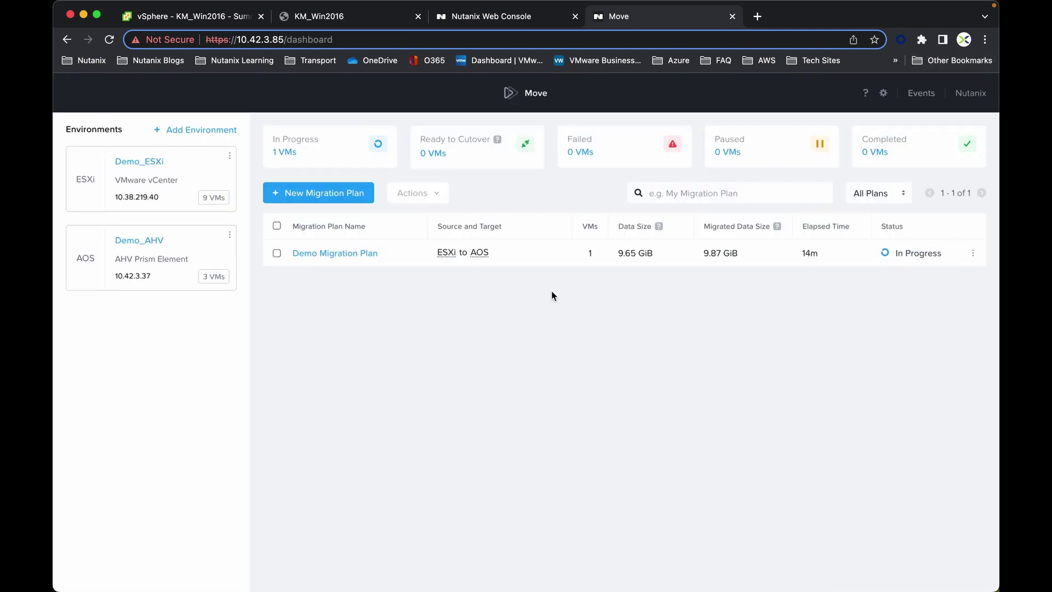
# - Confirm the cutover is in final data sync, then view source VM KM_Win2016 powered off in vSphere
pyautogui.click(912, 256)
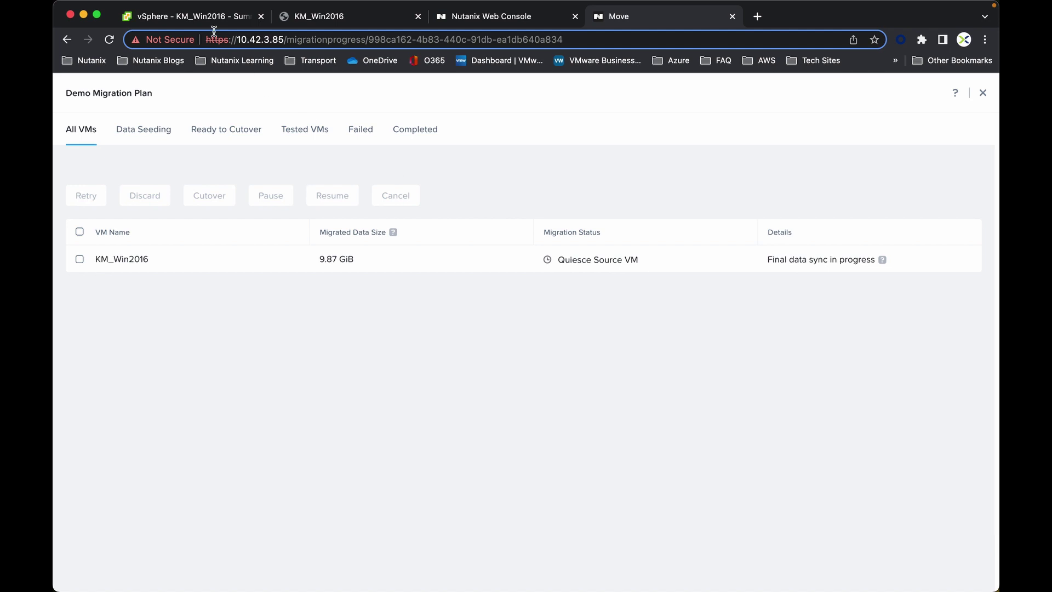
pyautogui.click(176, 21)
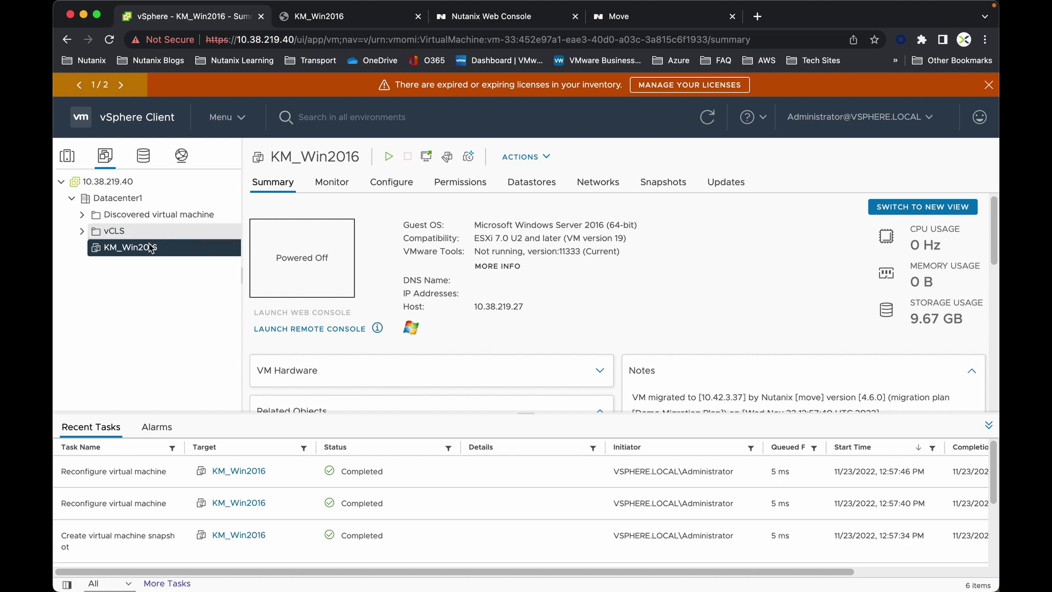
# - Look over the Power actions available for the powered-off KM_Win2016 in vSphere
pyautogui.rightClick(132, 252)
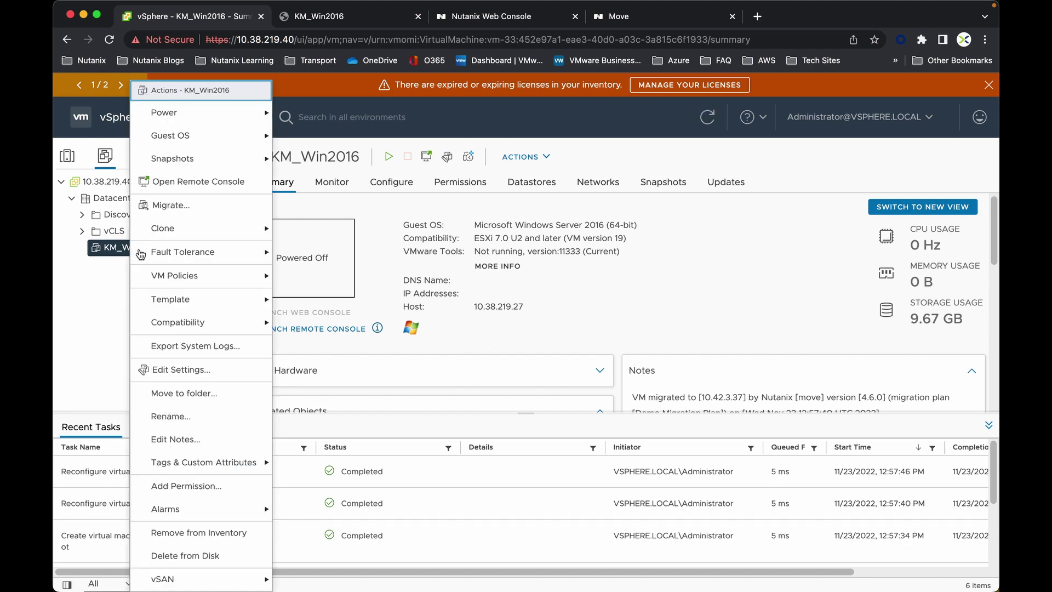
pyautogui.moveTo(175, 118)
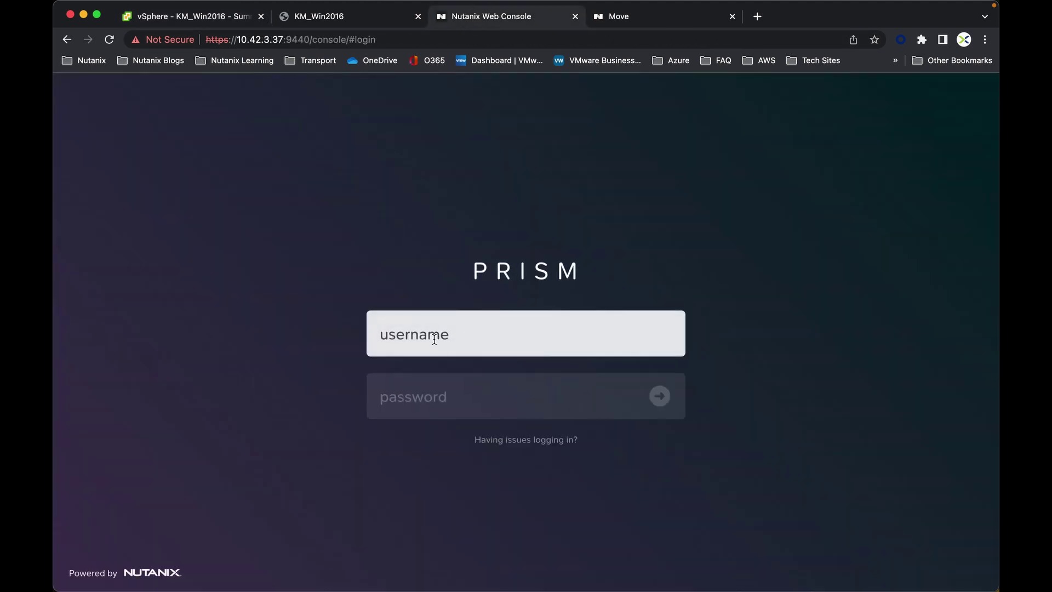
# - Sign in to Prism as admin, confirm KM_Win2016 in the VM table, and return to Move
pyautogui.write('admin')
pyautogui.press('Tab')
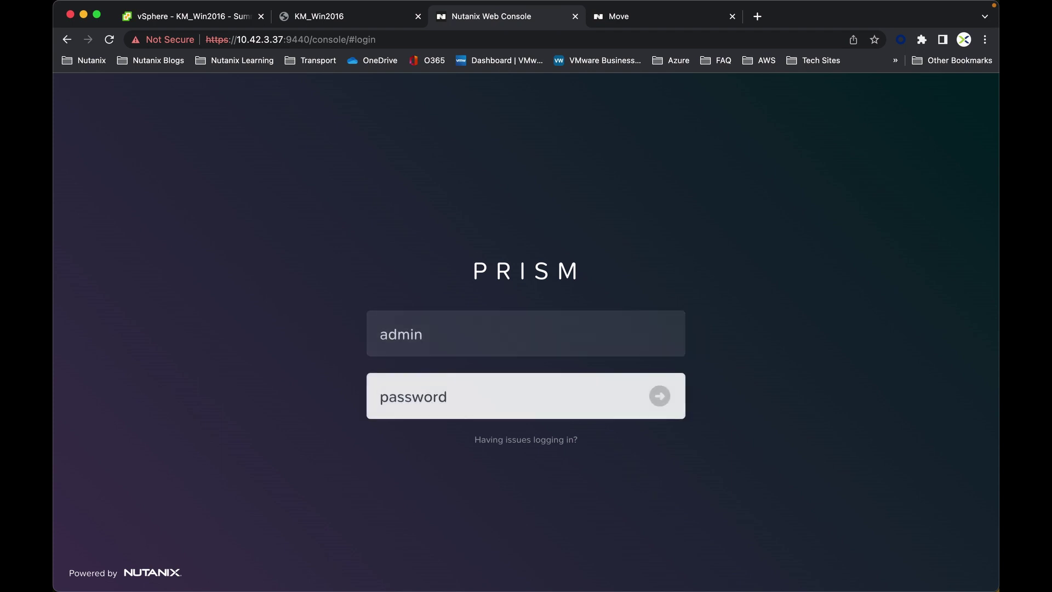
pyautogui.write('••••••••••')
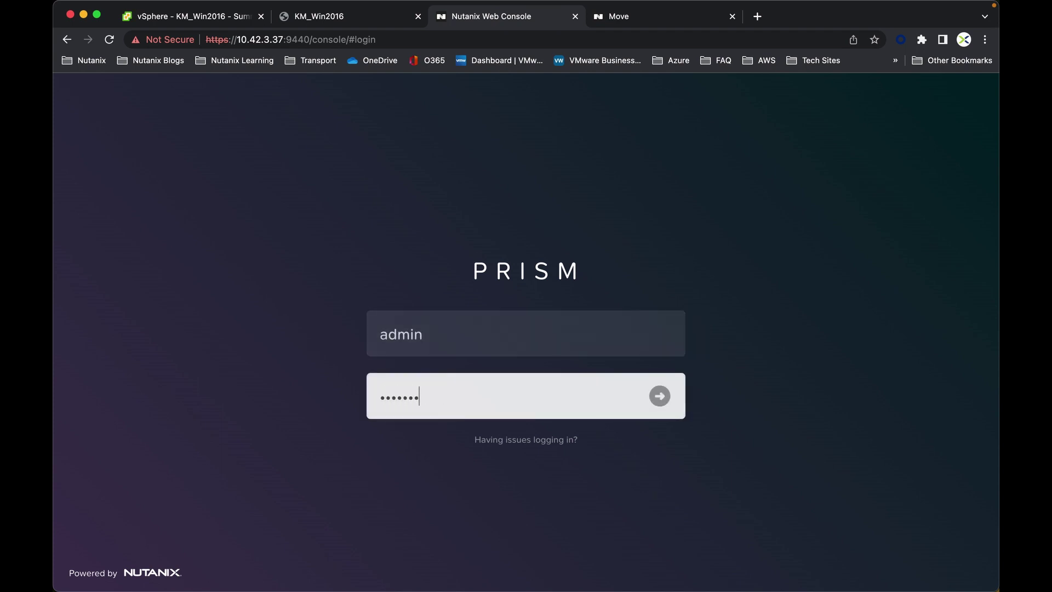
pyautogui.write('•')
pyautogui.press('Return')
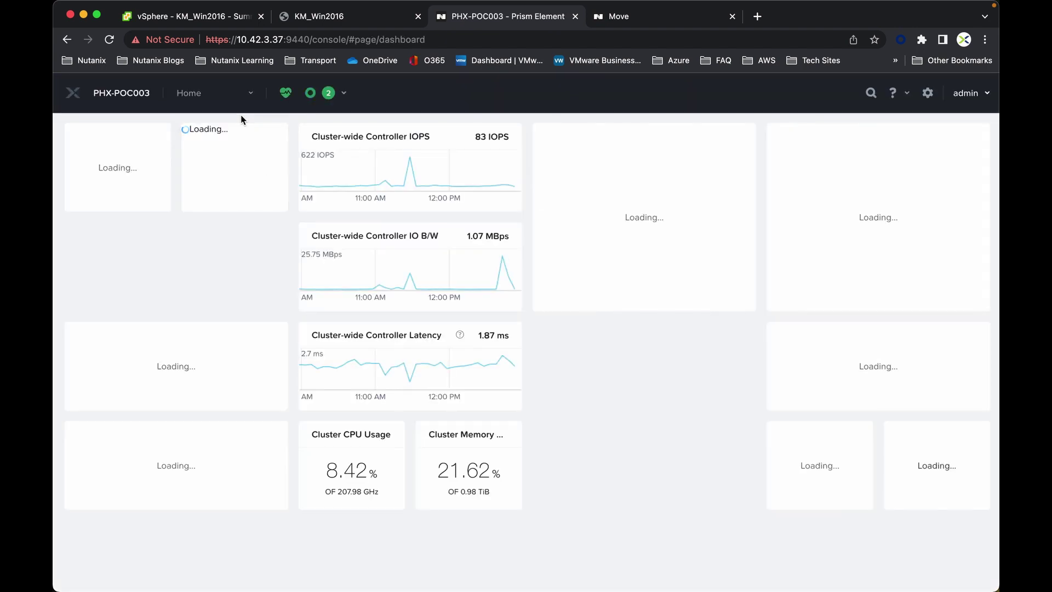
pyautogui.click(248, 99)
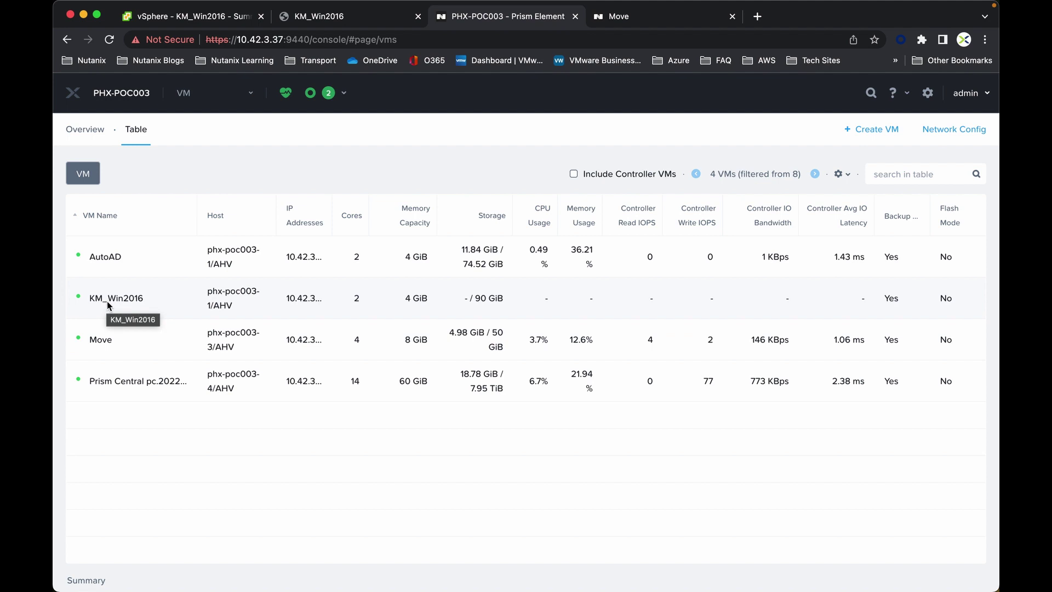
pyautogui.click(664, 18)
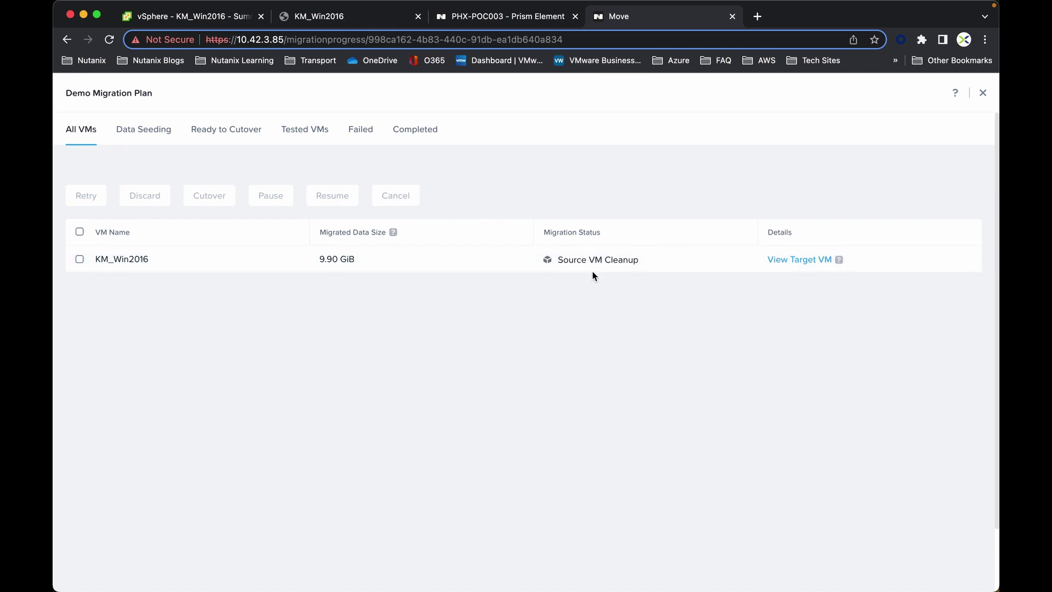
# - Close the plan view after Source VM Cleanup, leaving the dashboard at 9.90 GiB migrated
pyautogui.click(983, 94)
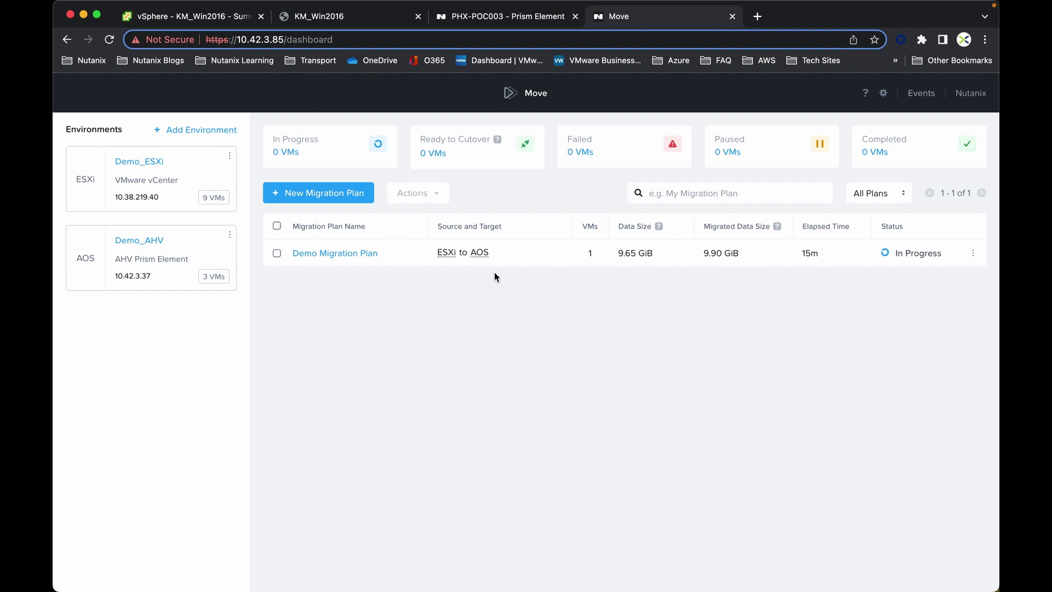
# - Launch KM_Win2016's console from the Prism VM table and send Ctrl+Alt+Del to reach the lock screen
pyautogui.click(475, 16)
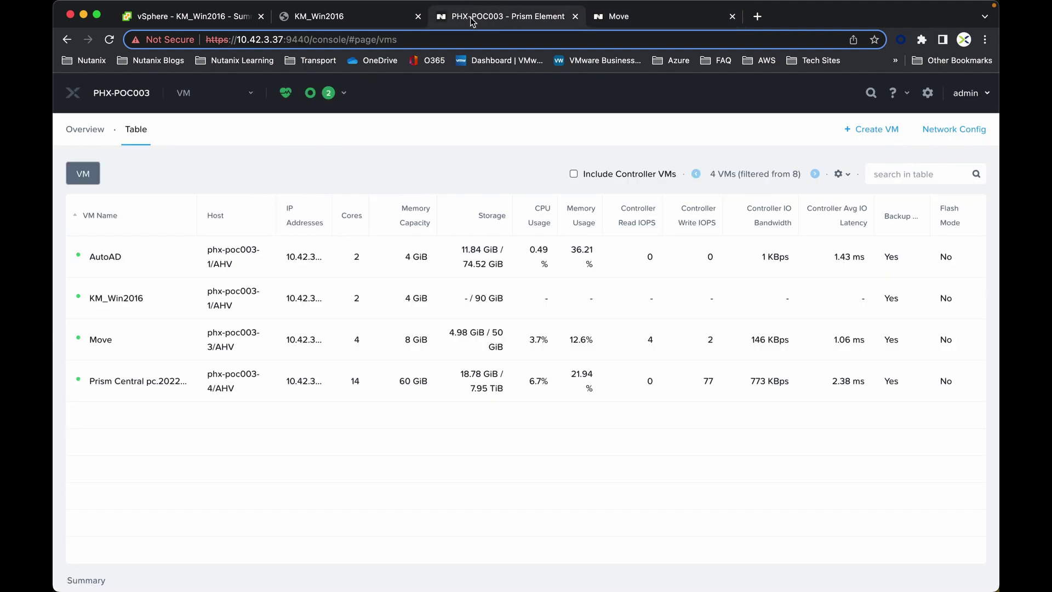
pyautogui.rightClick(126, 300)
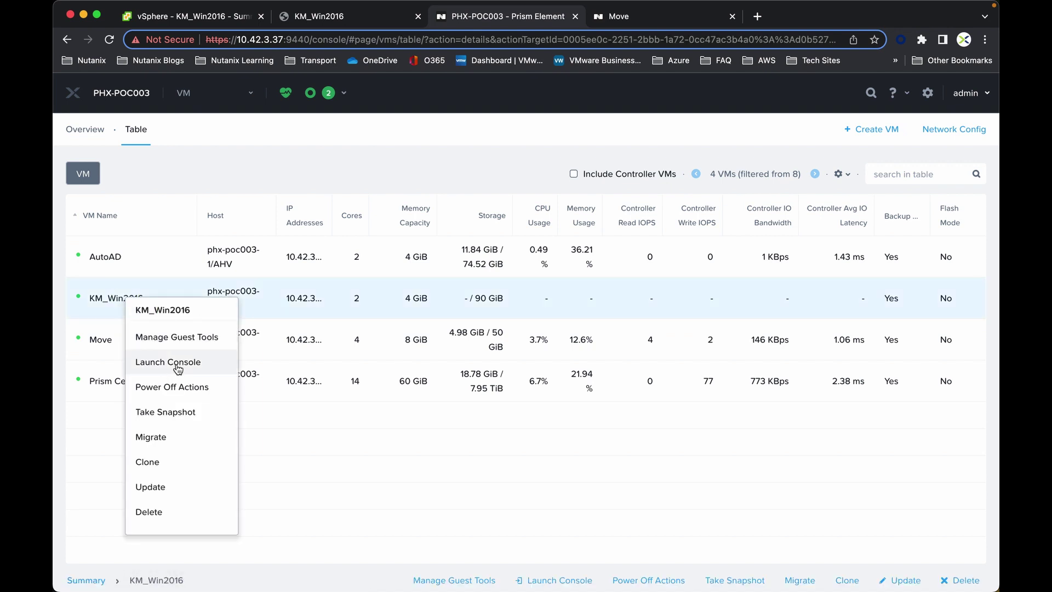
pyautogui.click(173, 365)
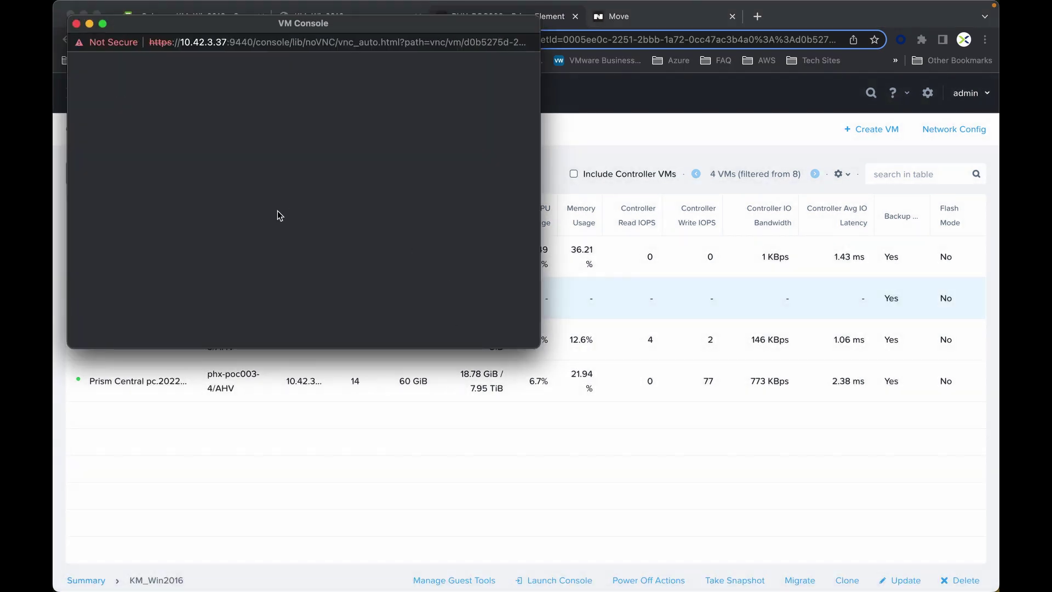
pyautogui.moveTo(224, 24); pyautogui.dragTo(348, 62)
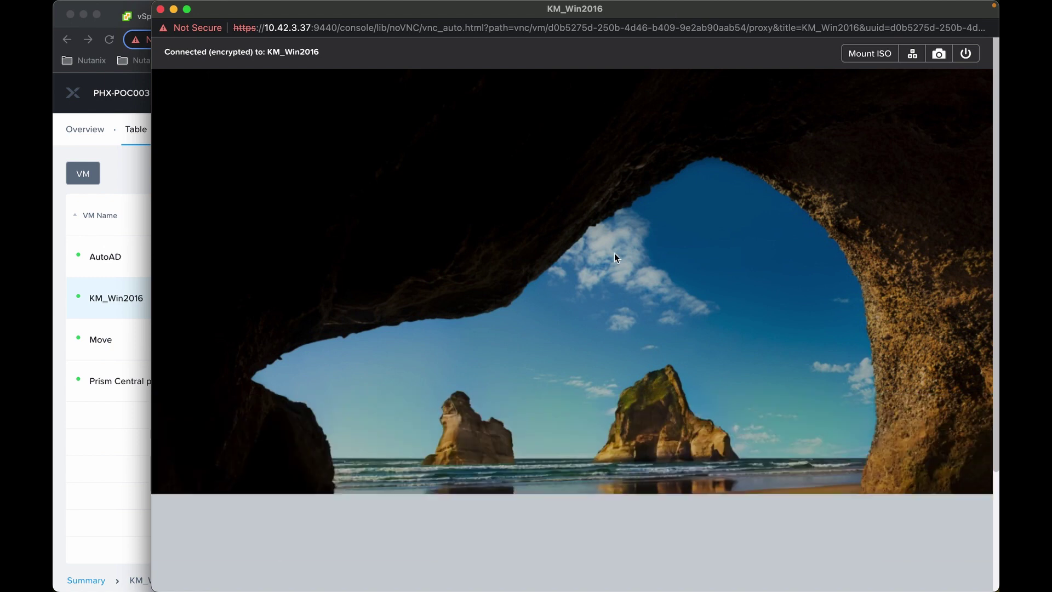
pyautogui.click(912, 56)
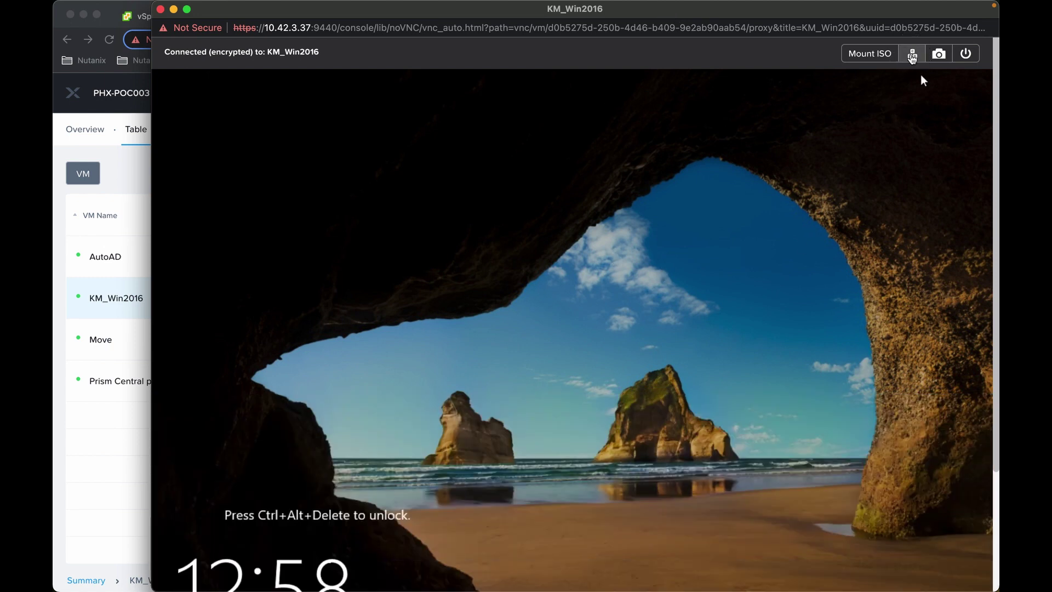